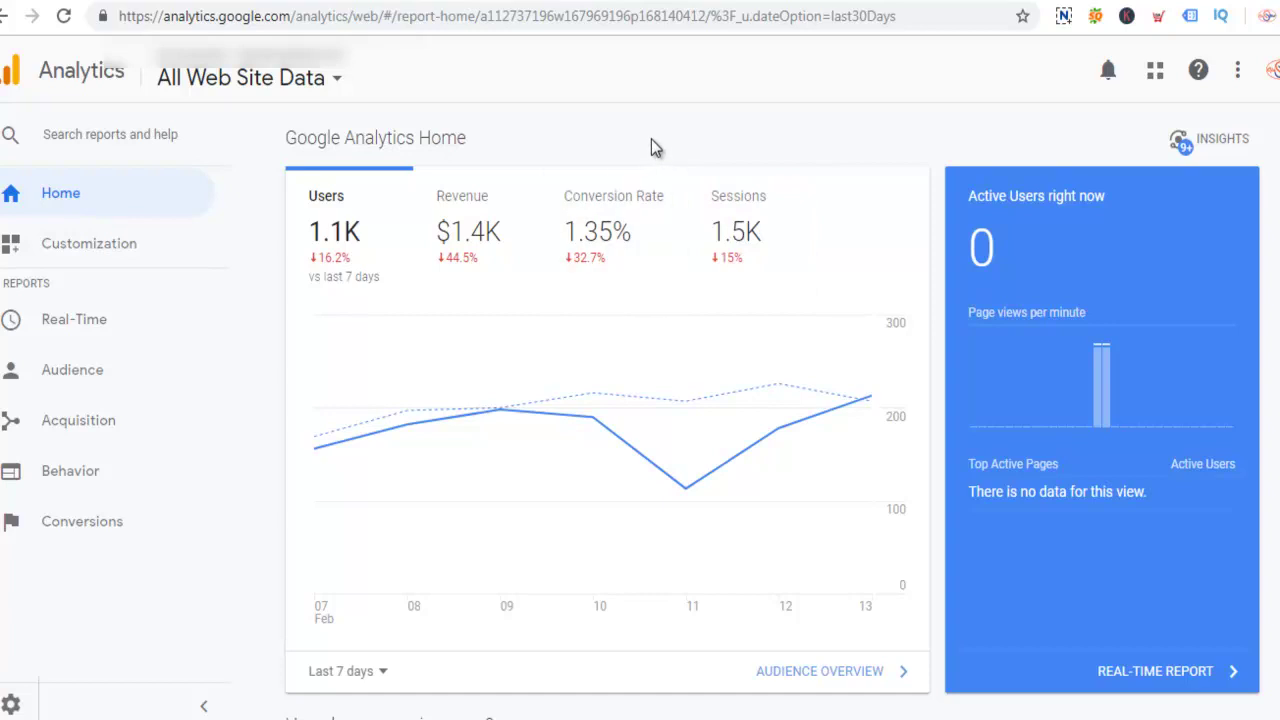
Show the home overview's user metrics for the last 28 days and examine the trend chart
click(345, 671)
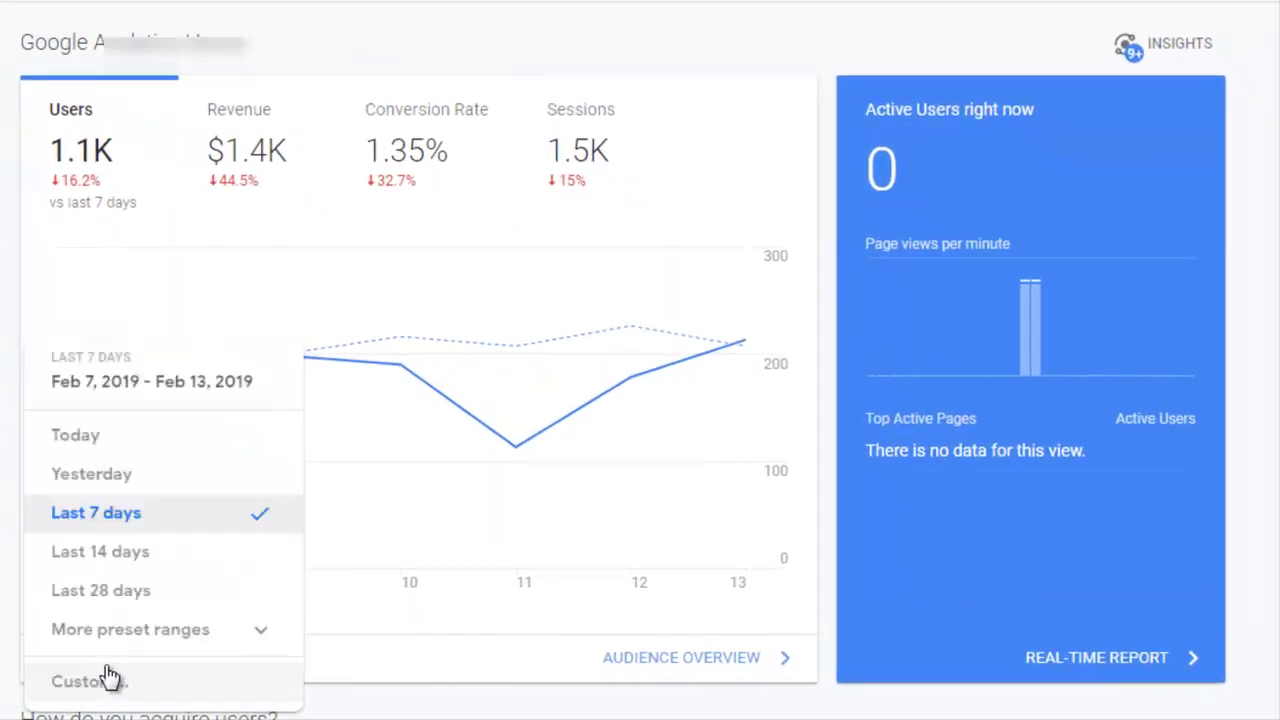
click(100, 590)
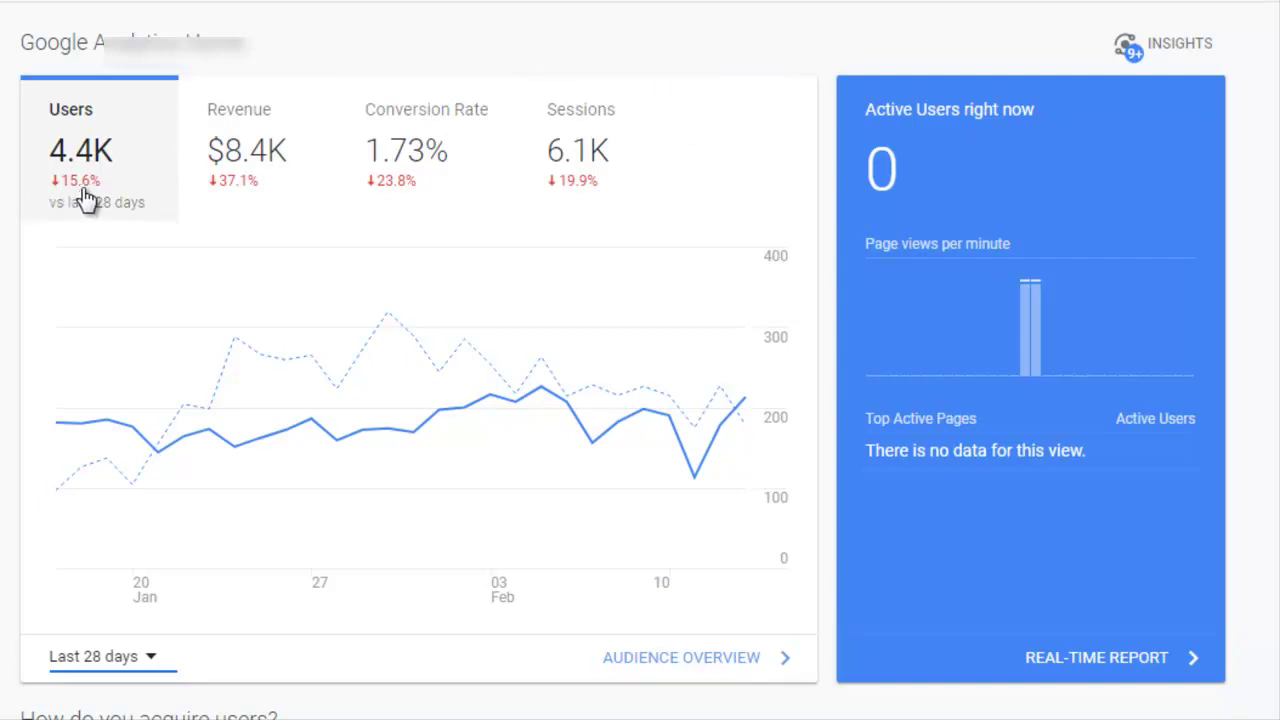
mouse_move(226, 302)
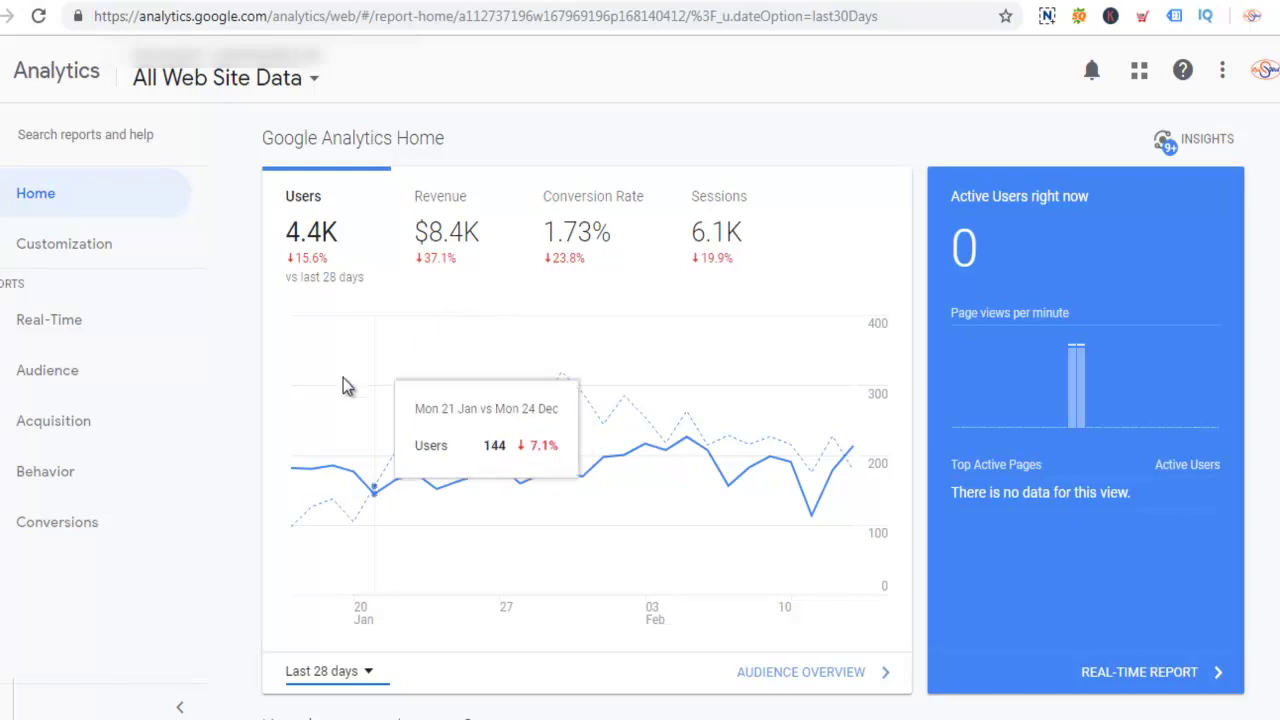
Open the ecommerce Shopping Behavior report under Conversions and examine the session funnel and its abandonment stages
click(40, 533)
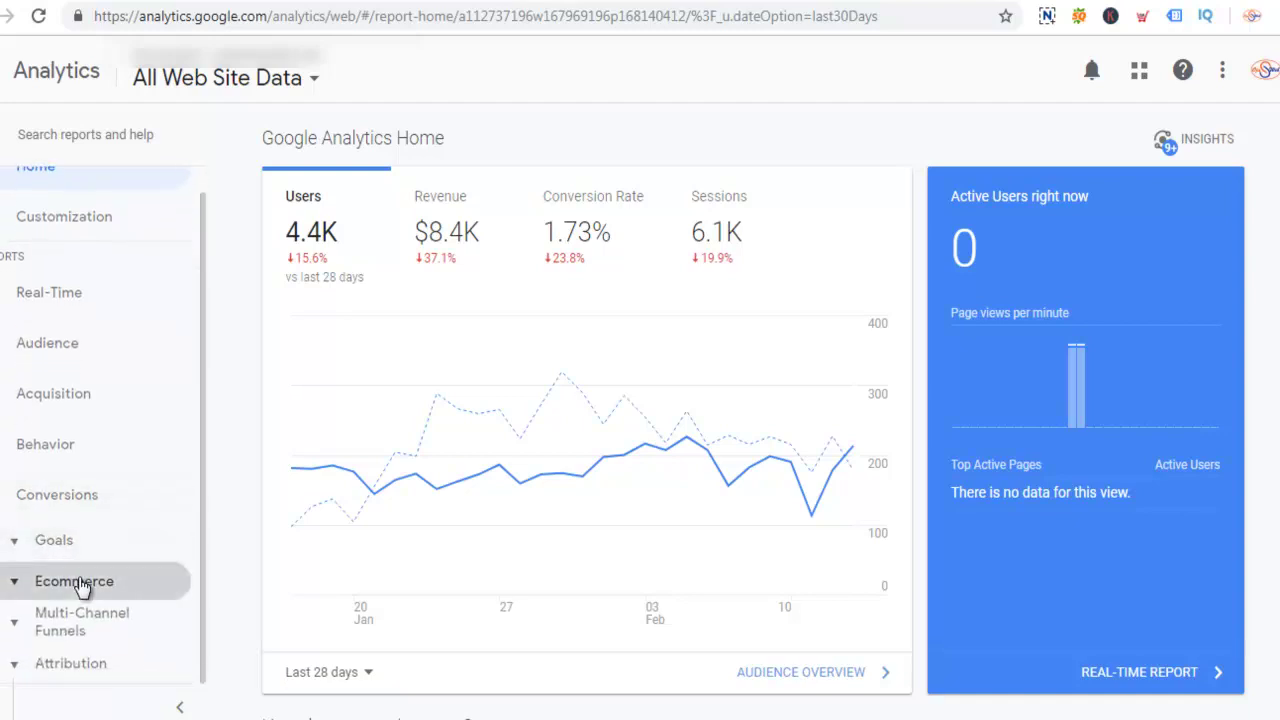
click(78, 583)
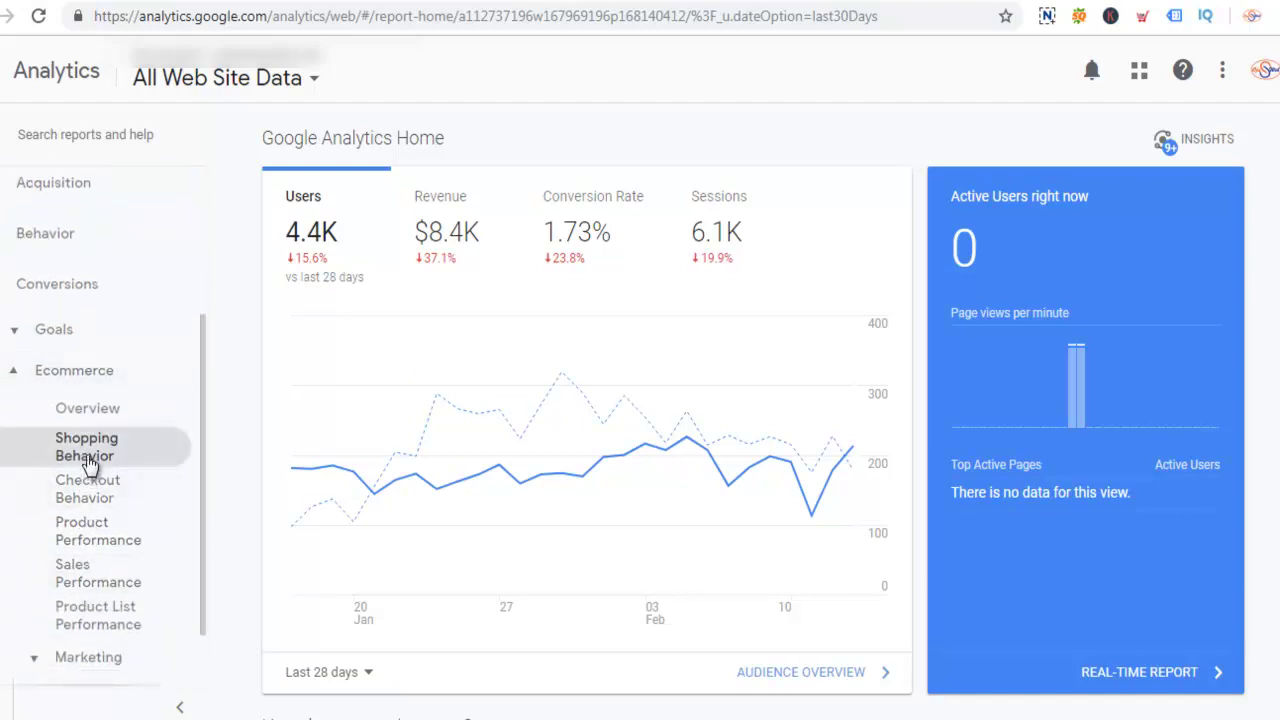
click(70, 458)
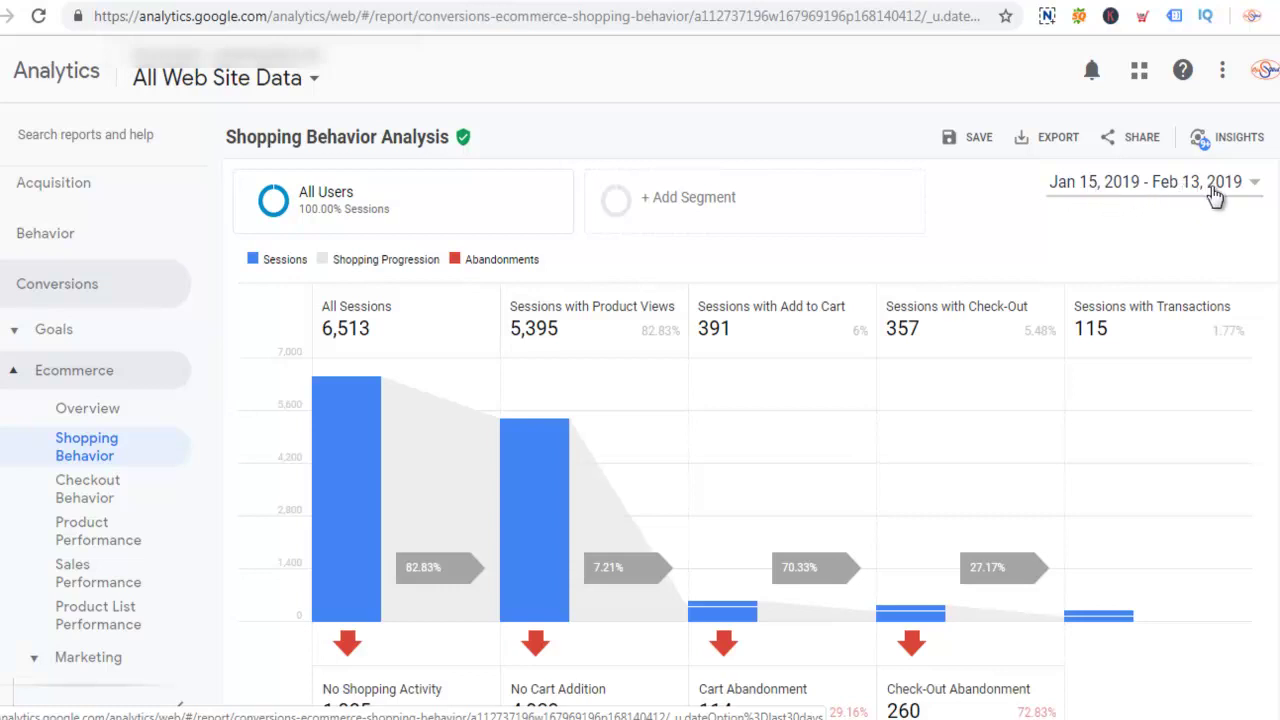
scroll(878, 243, down, 2)
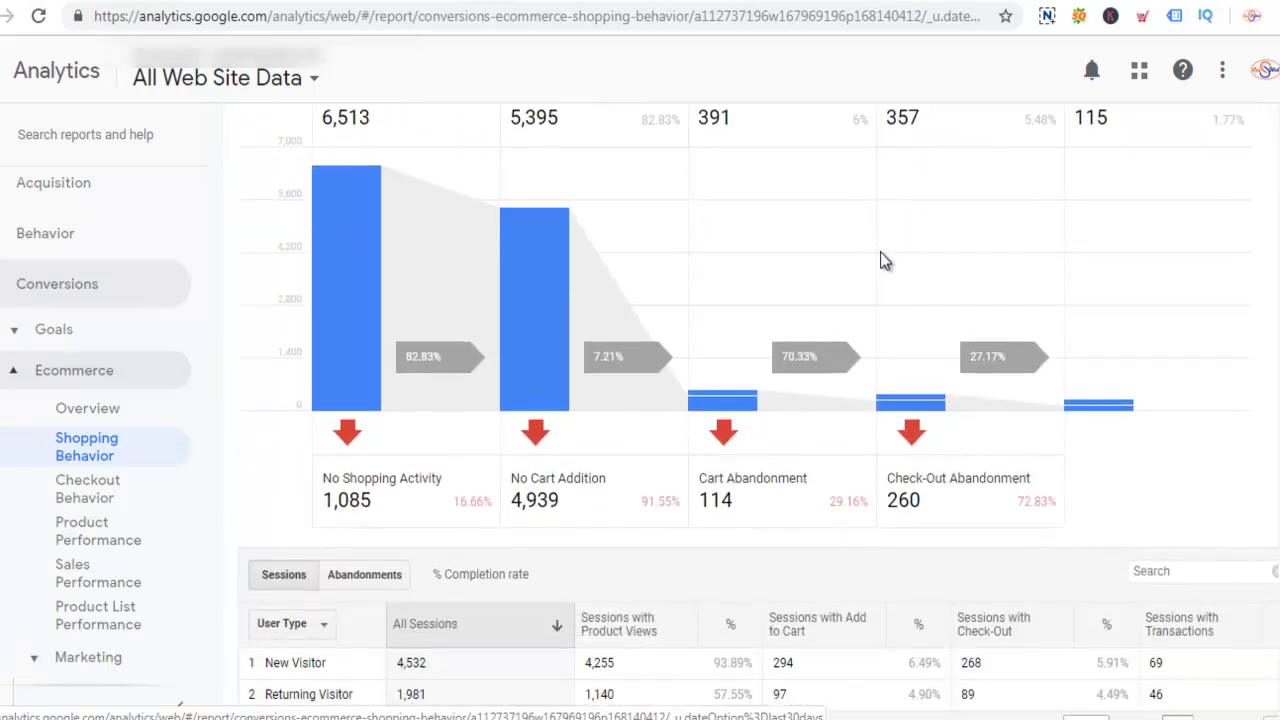
scroll(882, 262, up, 1)
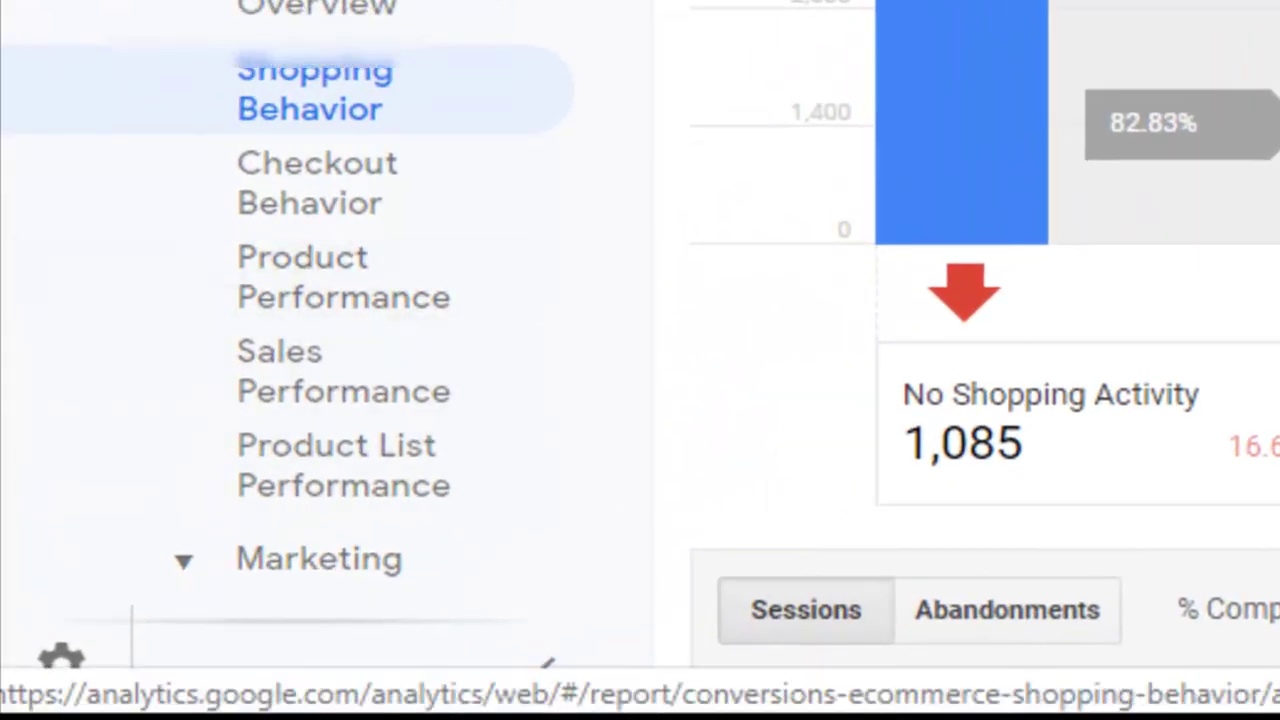
Open the property's Audiences list from Audience Definitions in the admin settings
click(60, 672)
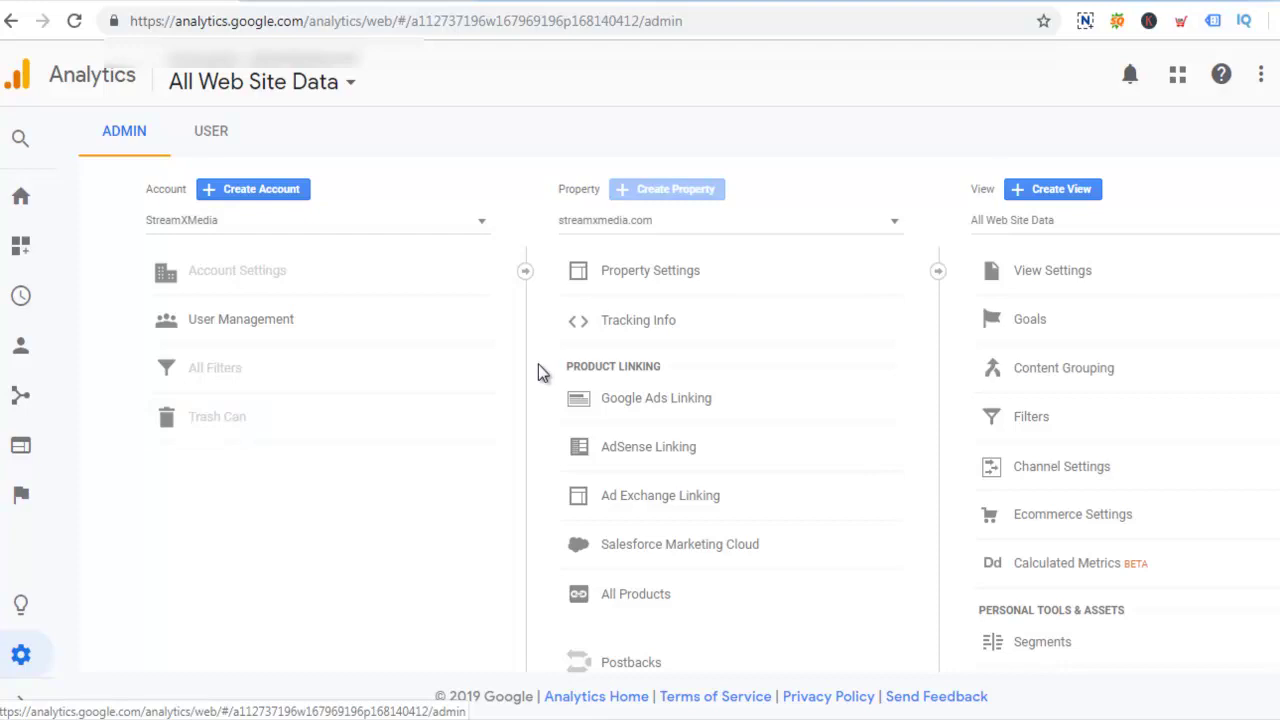
scroll(546, 371, down, 2)
scroll(560, 360, up, 2)
scroll(654, 363, down, 4)
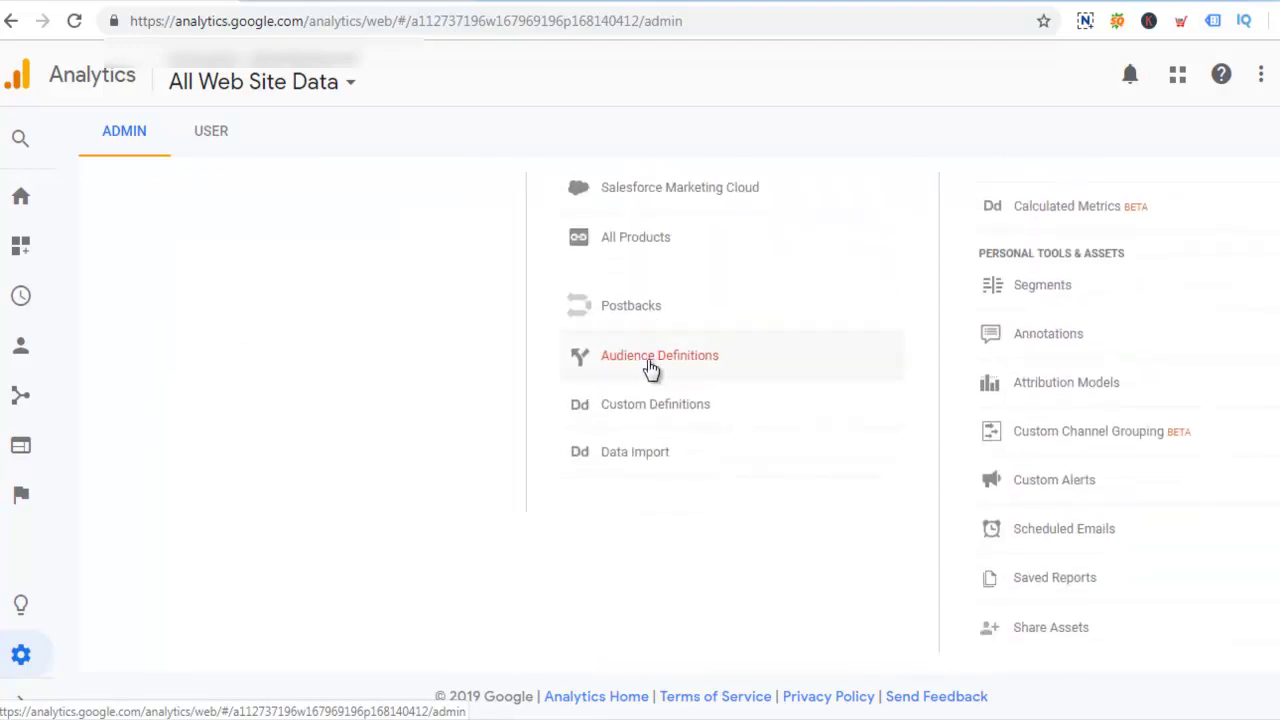
click(641, 366)
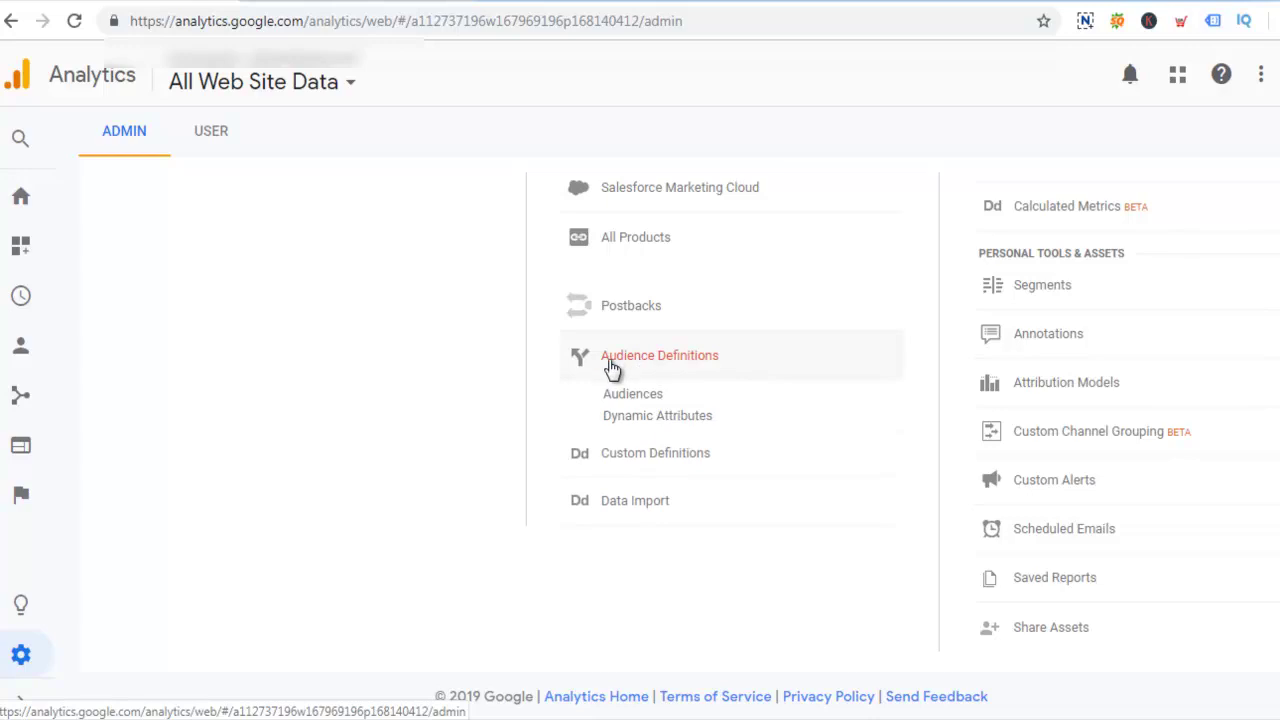
click(637, 400)
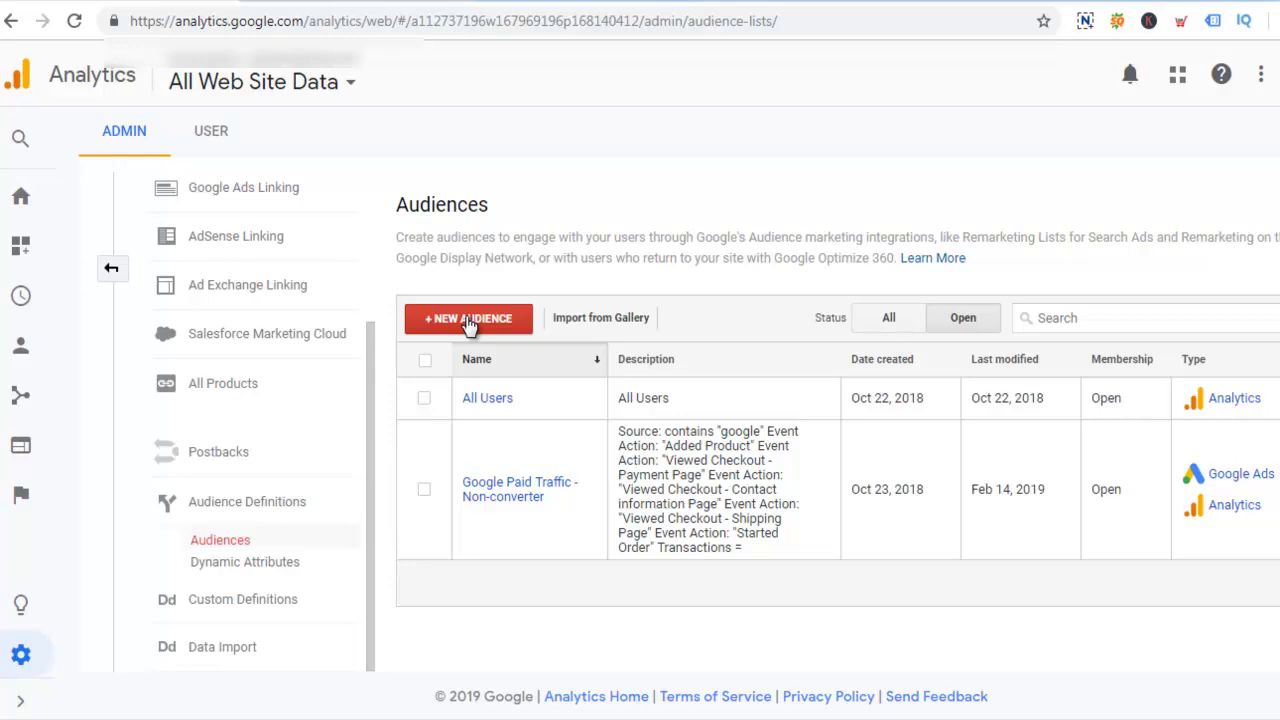
Start a new audience and name it "cart abandoned"
click(468, 322)
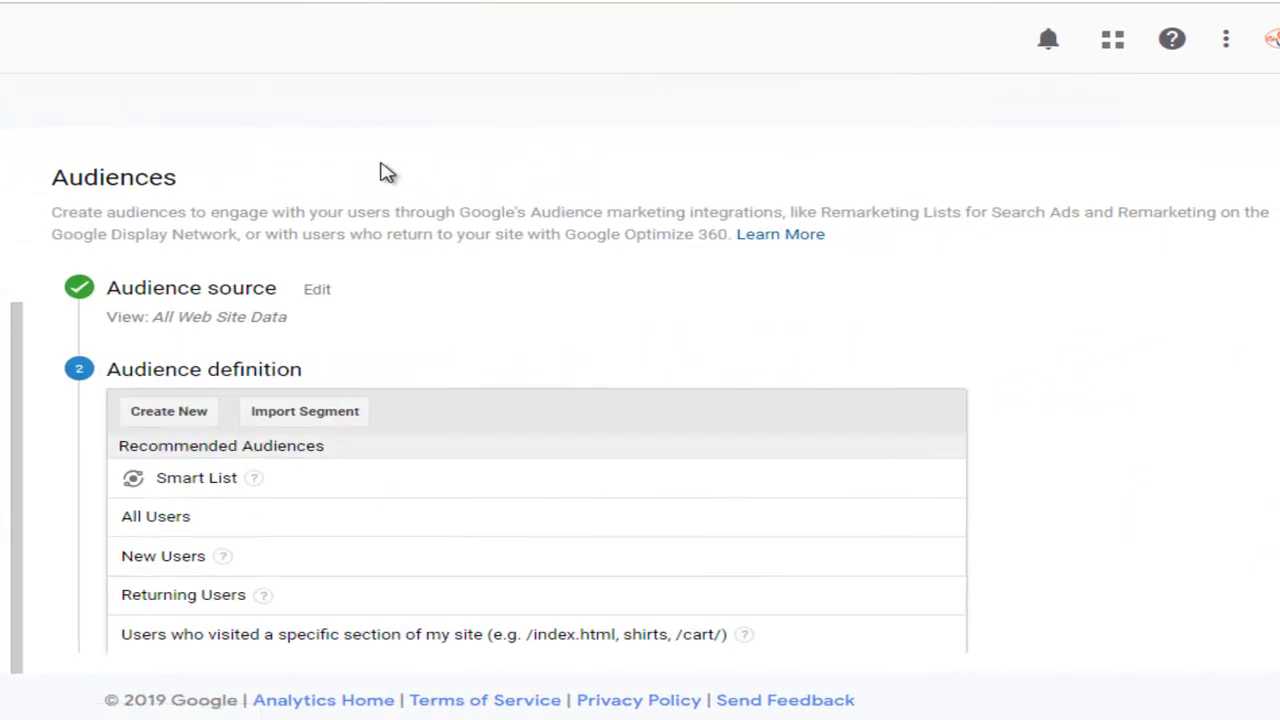
scroll(400, 286, down, 3)
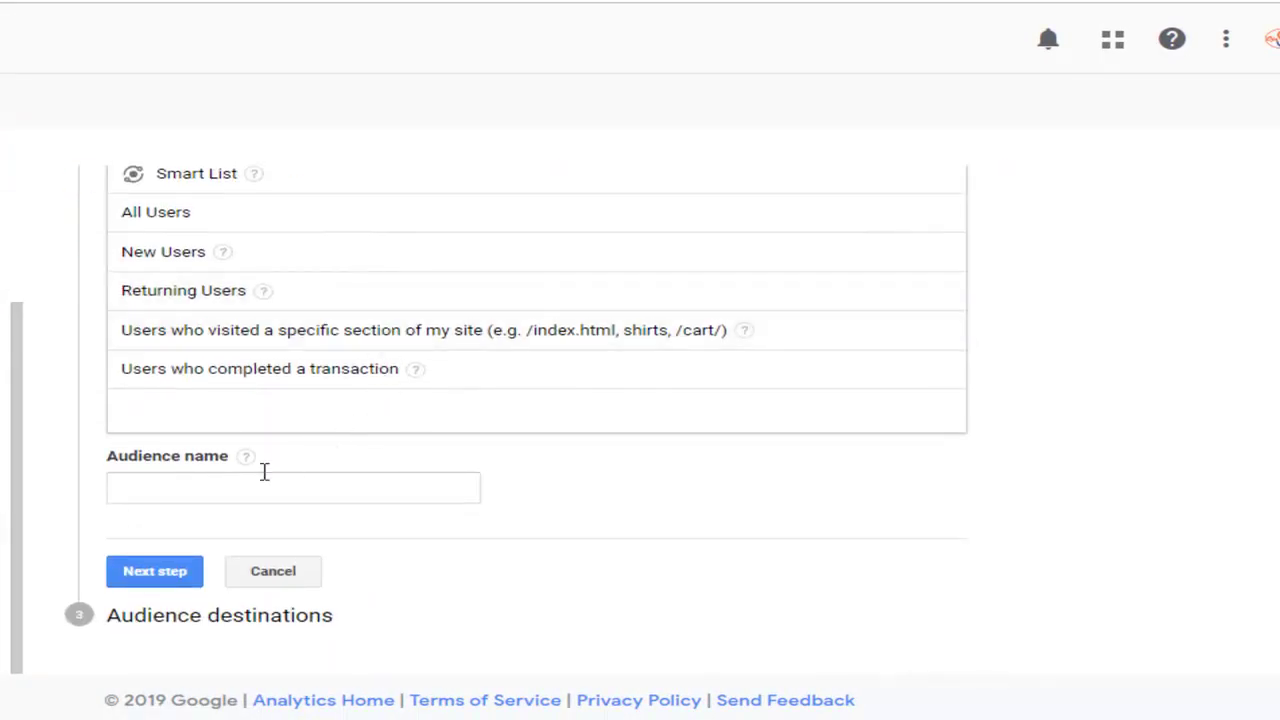
click(246, 483)
text(ca)
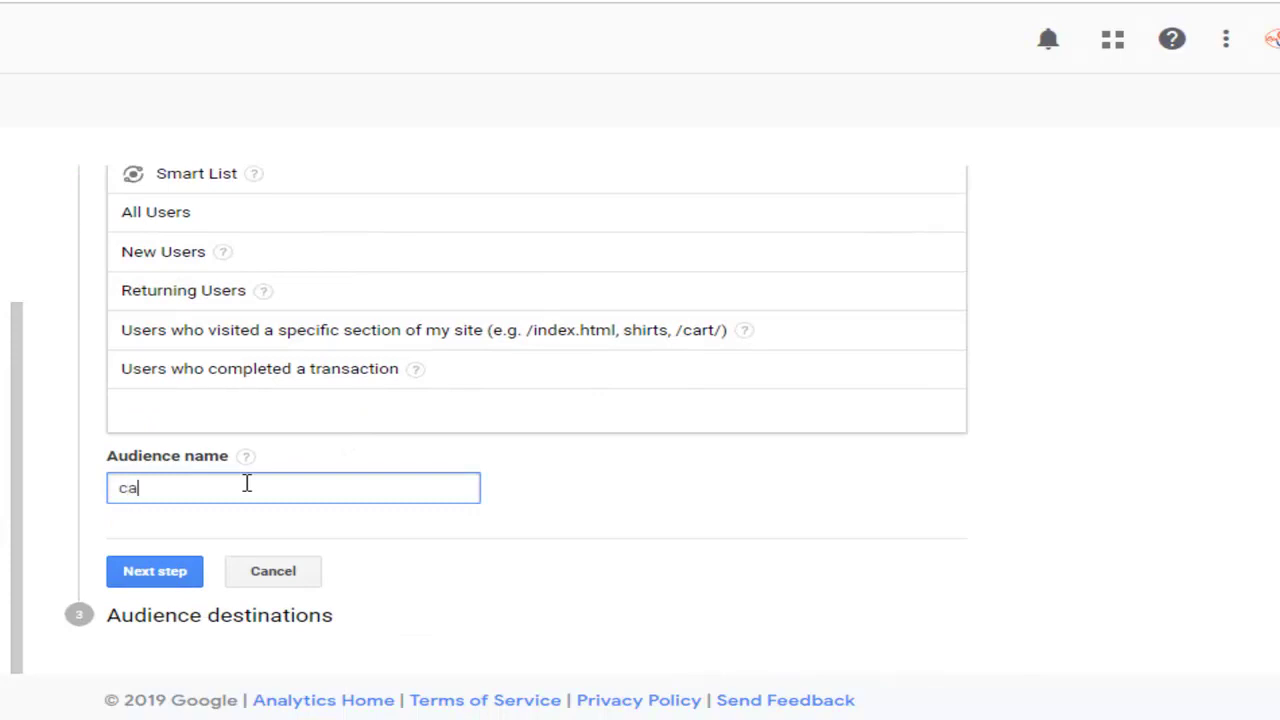
text(rt abandoned)
scroll(237, 403, up, 3)
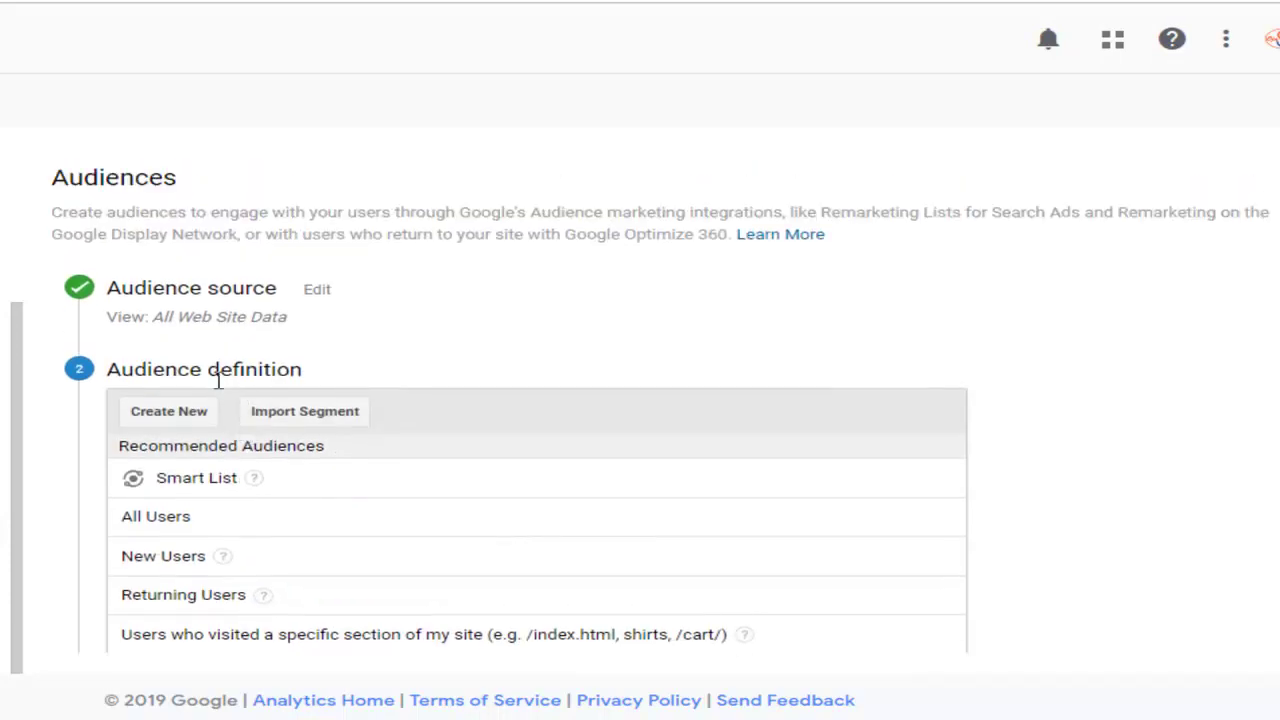
Create a new audience definition based on advanced conditions, with the filter scoped to Users
click(150, 412)
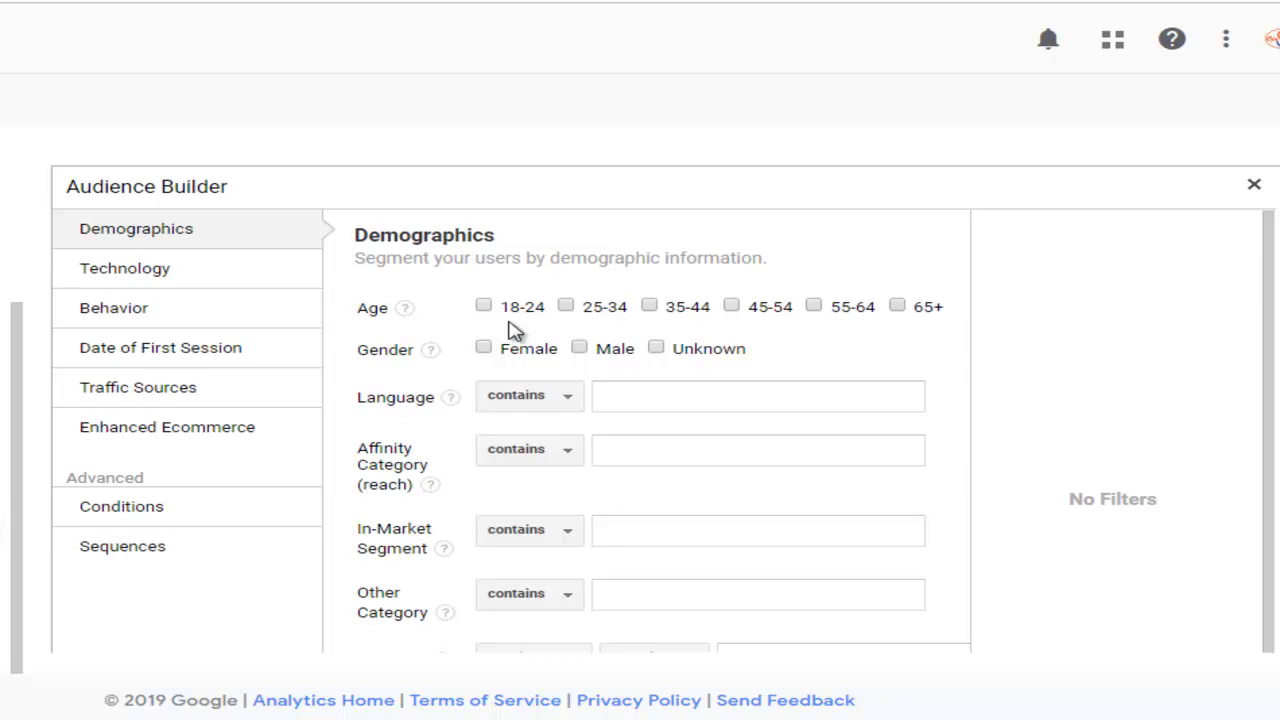
double_click(118, 473)
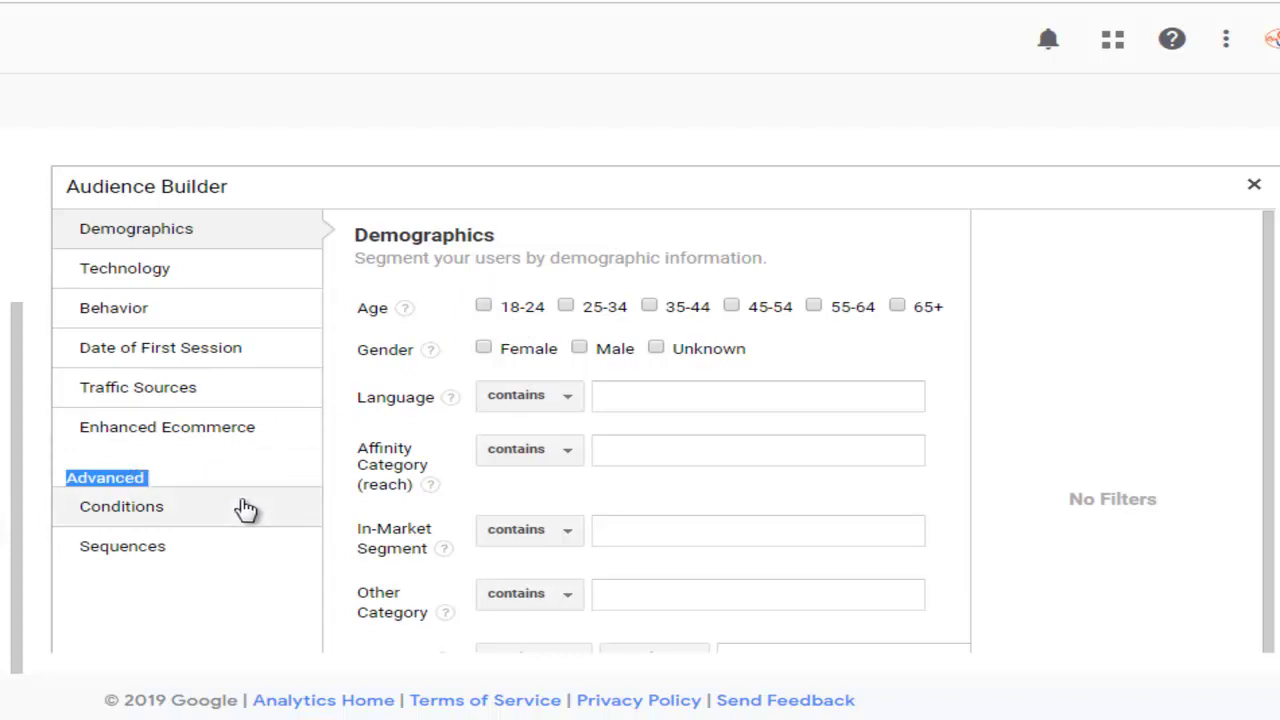
click(118, 516)
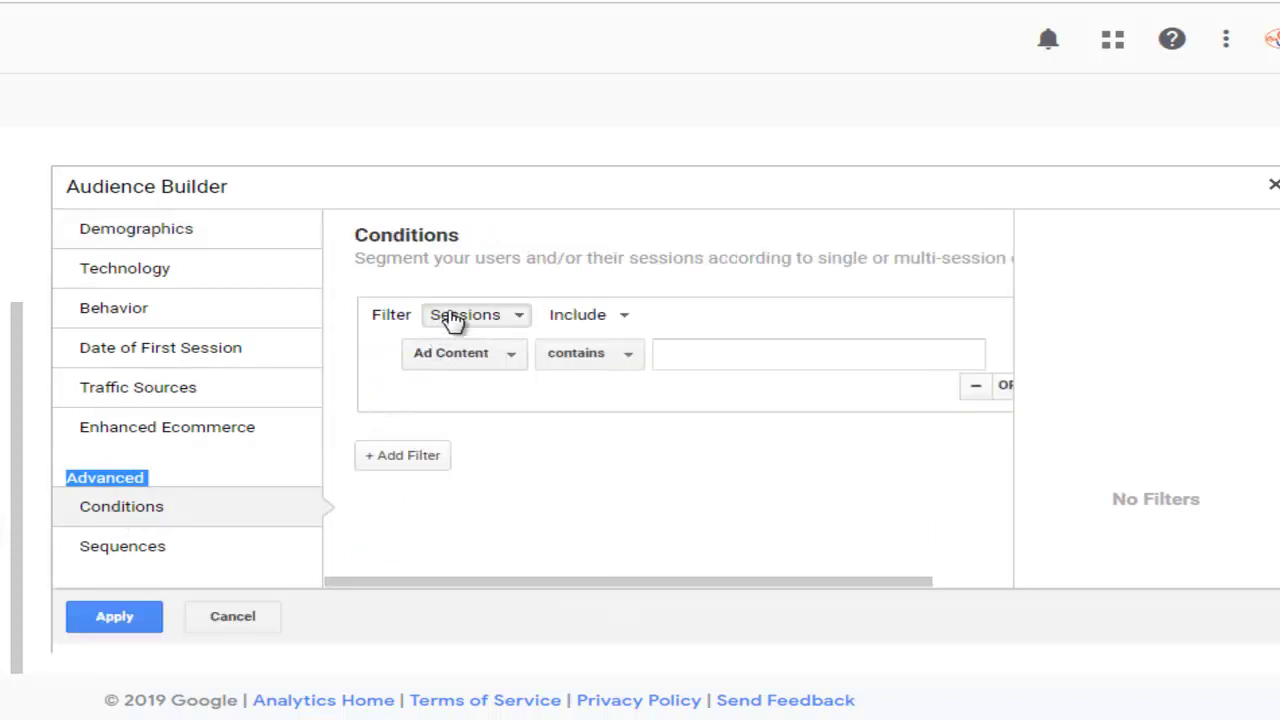
click(487, 318)
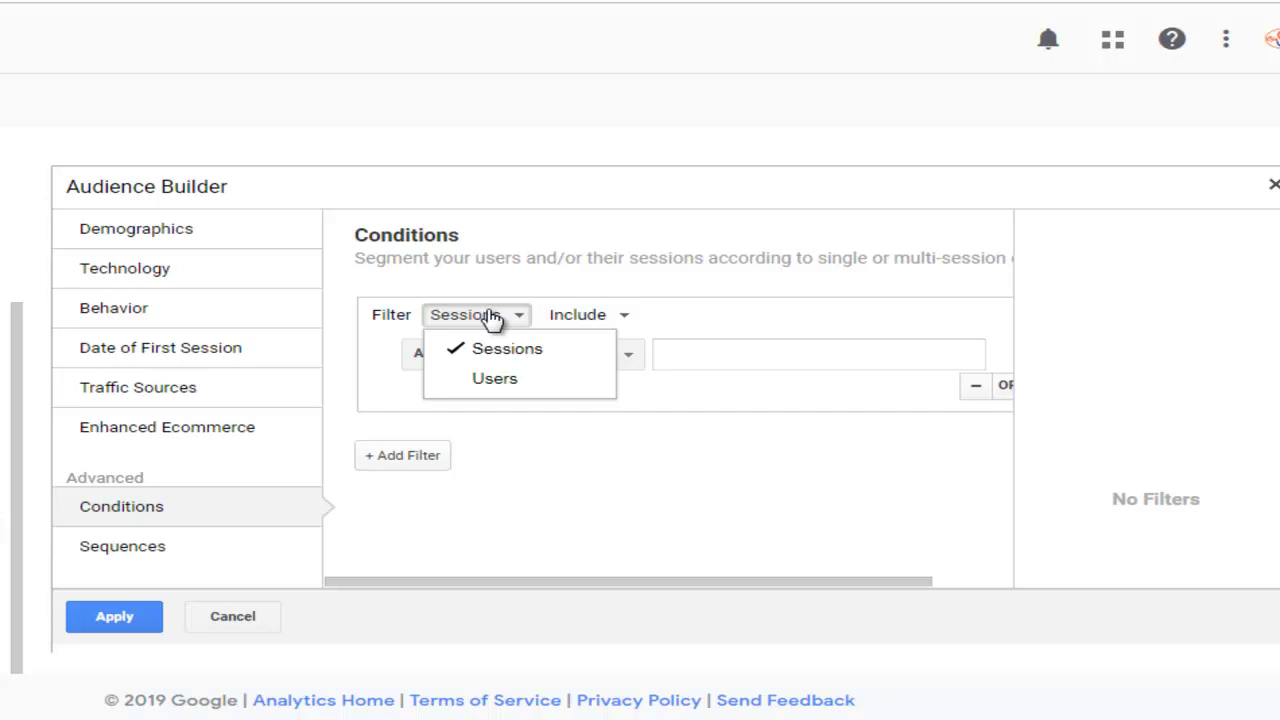
click(504, 385)
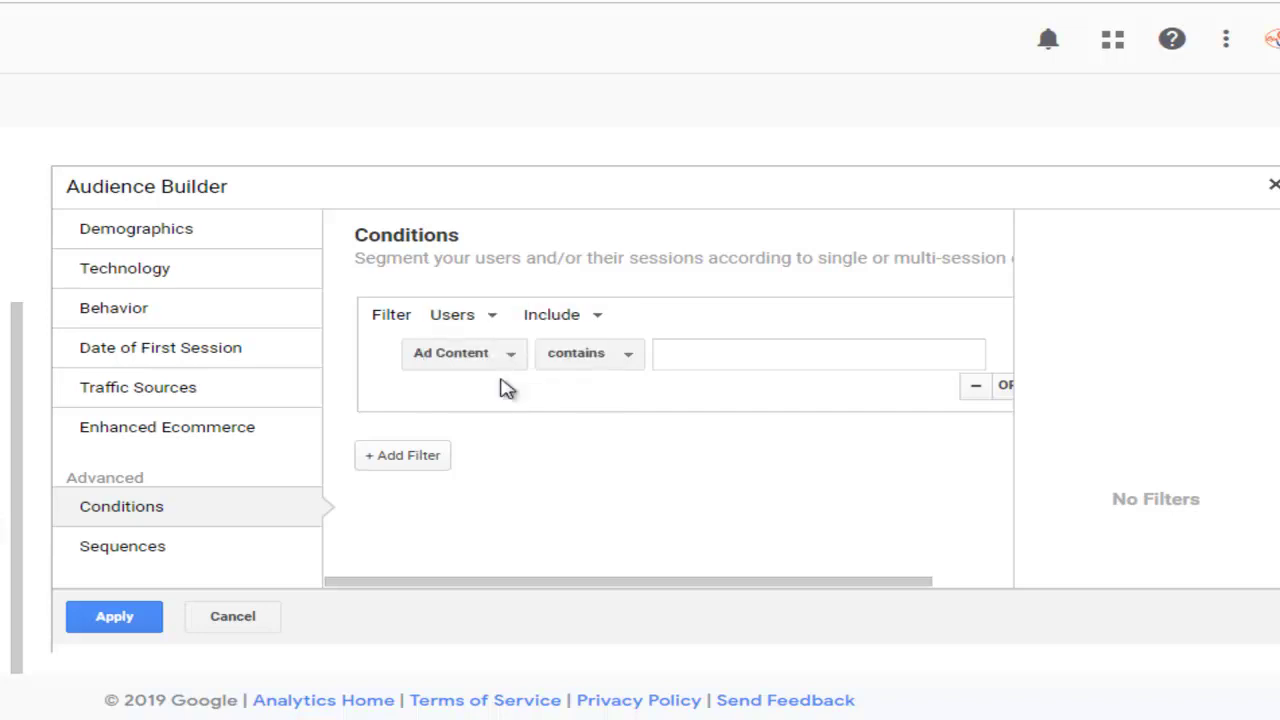
Define the first include condition as Event Action exactly matches "Added Product", dismissing the Windows color scheme prompt for good
click(702, 361)
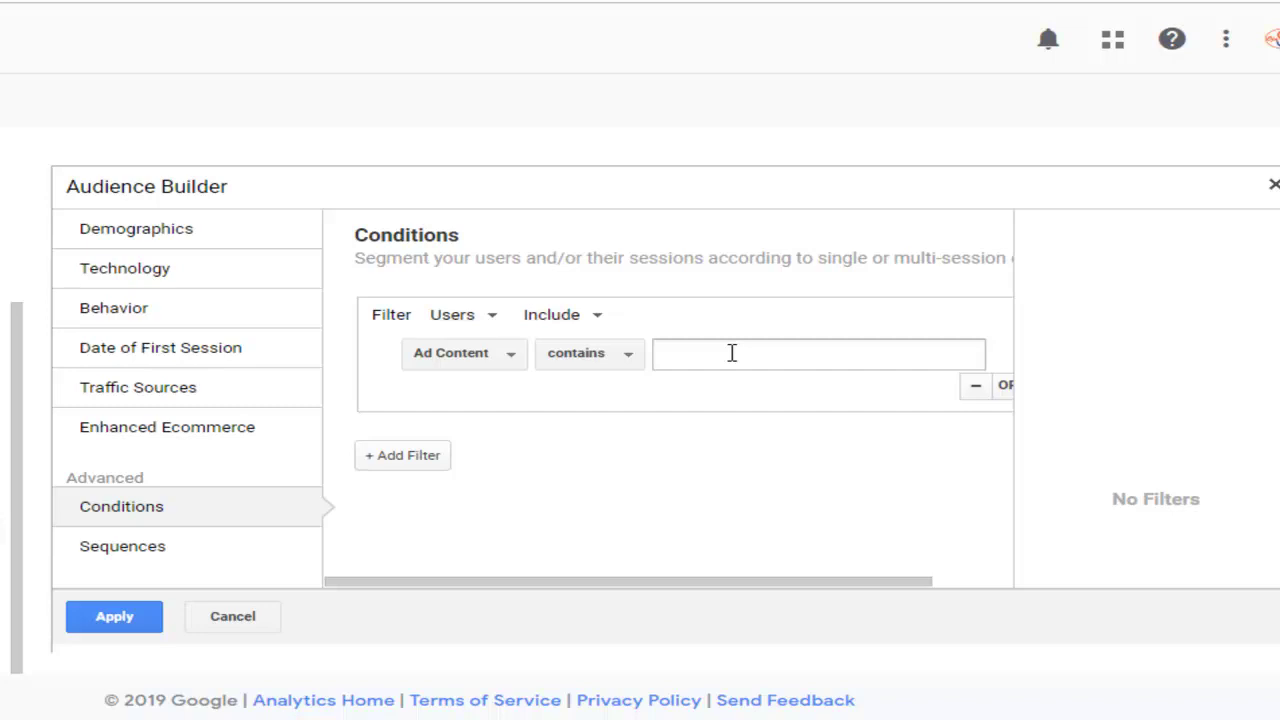
click(484, 362)
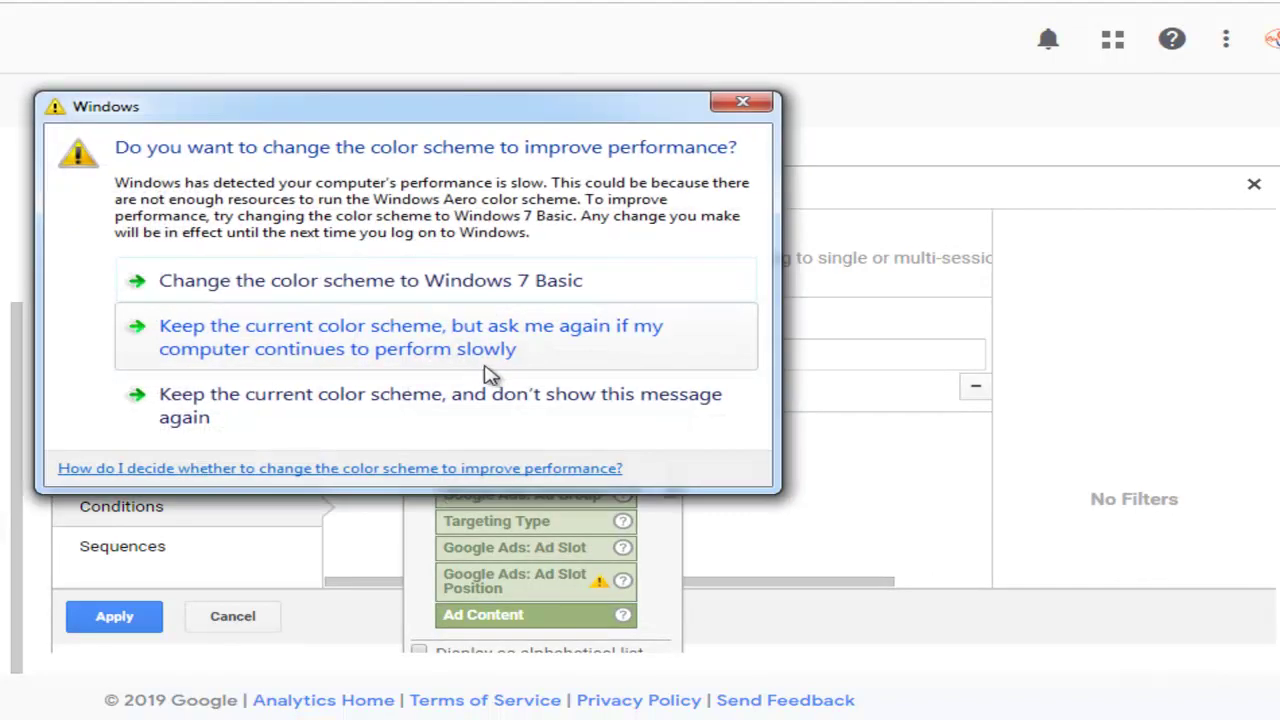
click(523, 414)
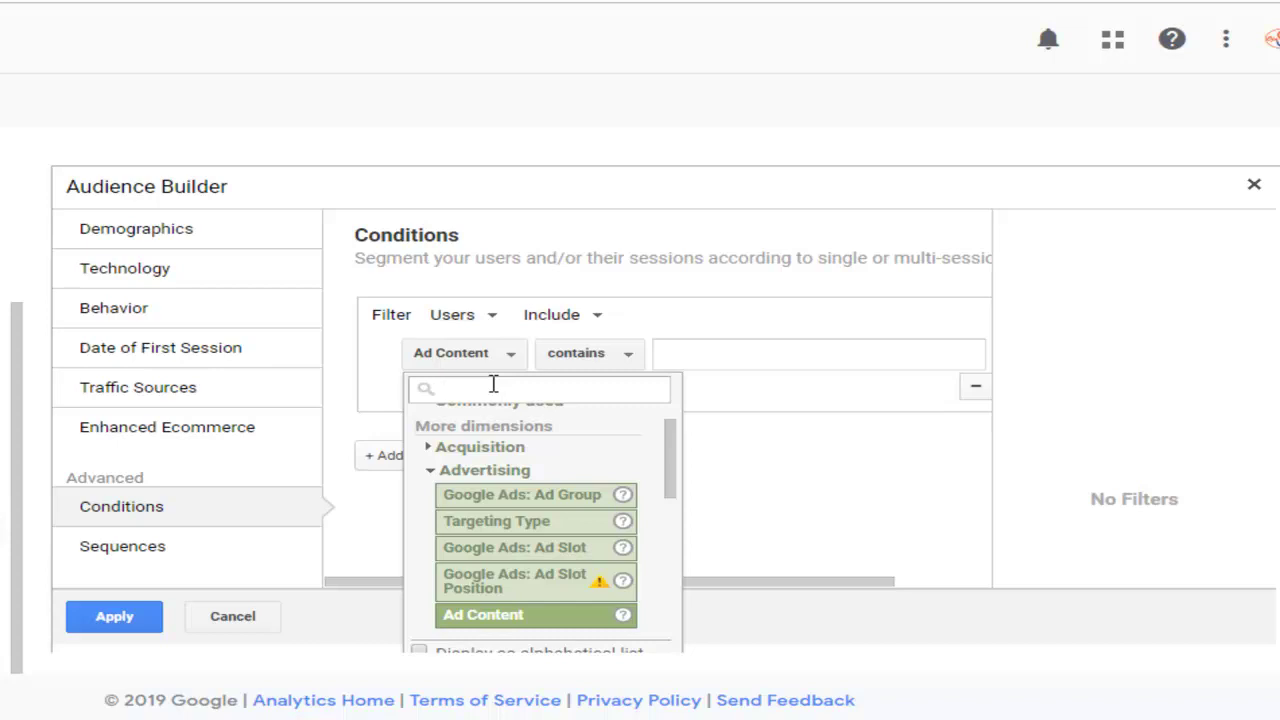
text(event)
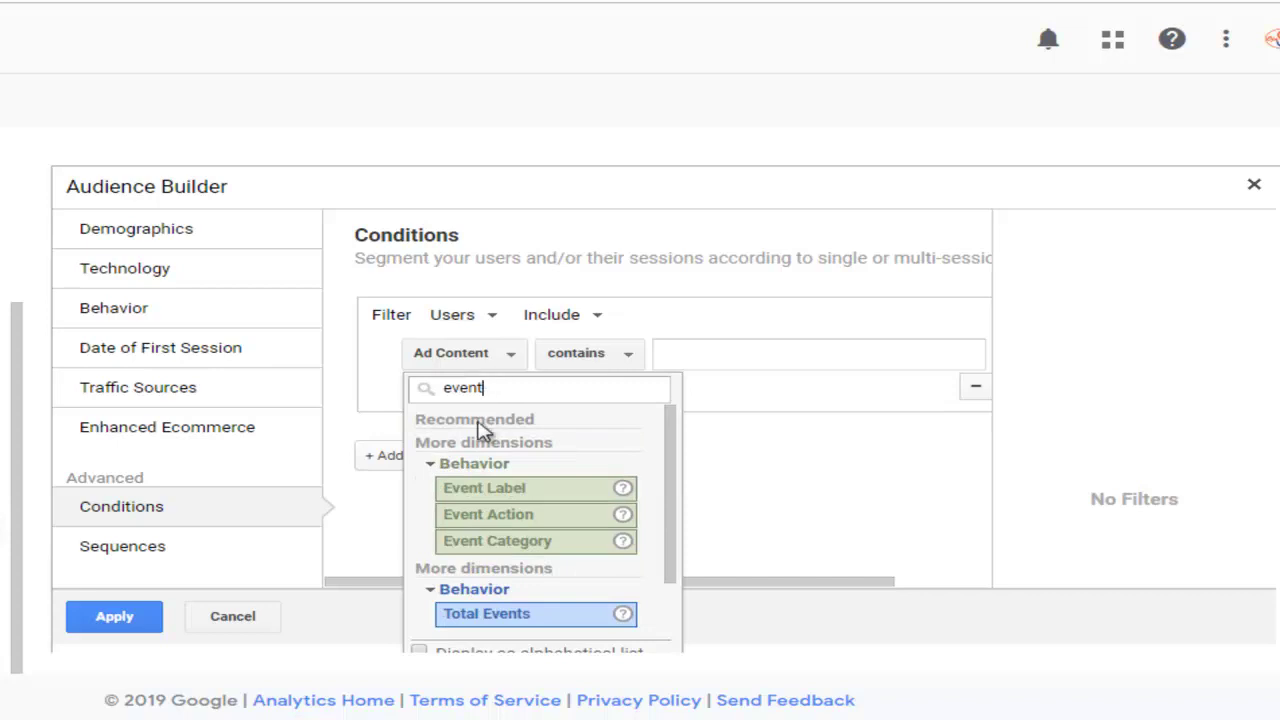
click(476, 518)
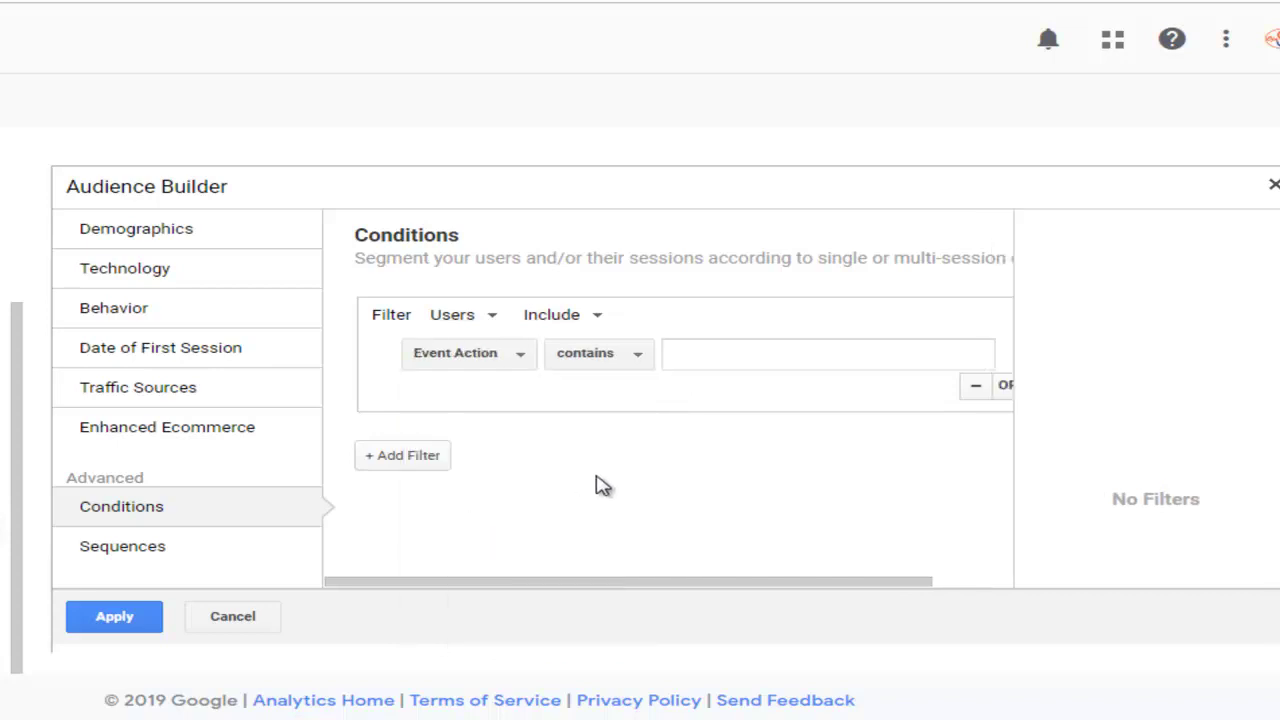
click(636, 358)
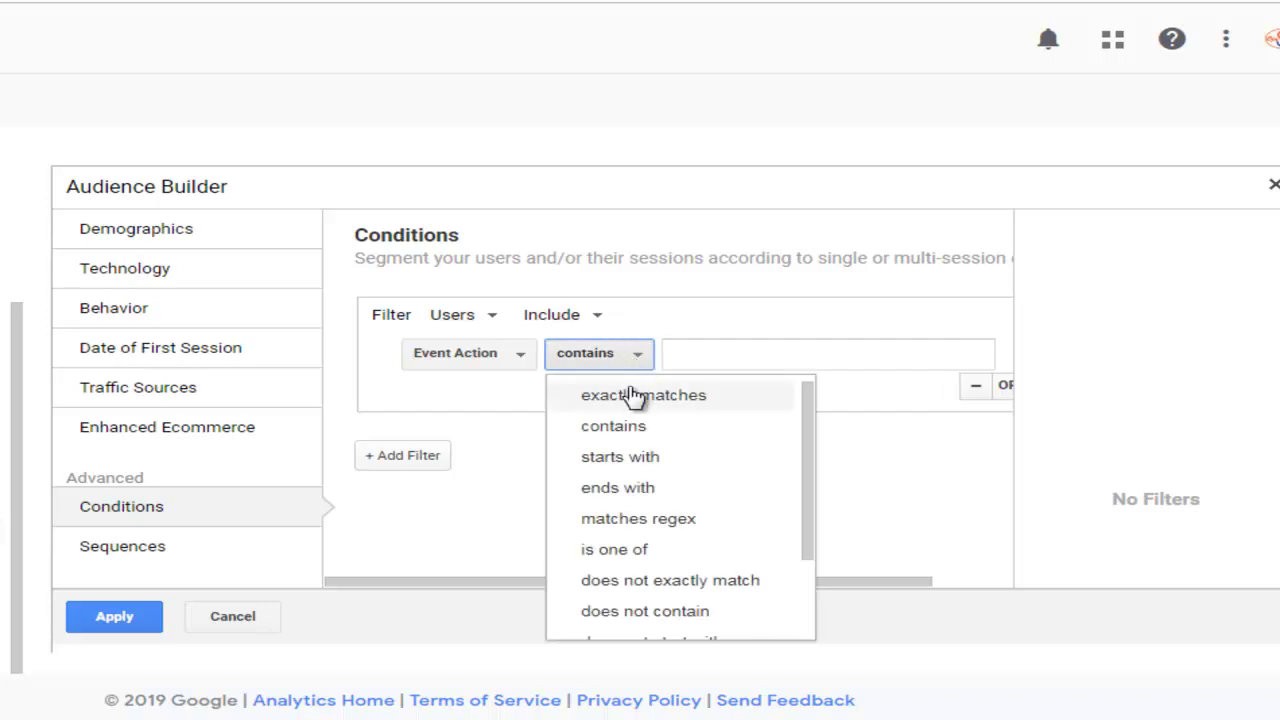
click(636, 395)
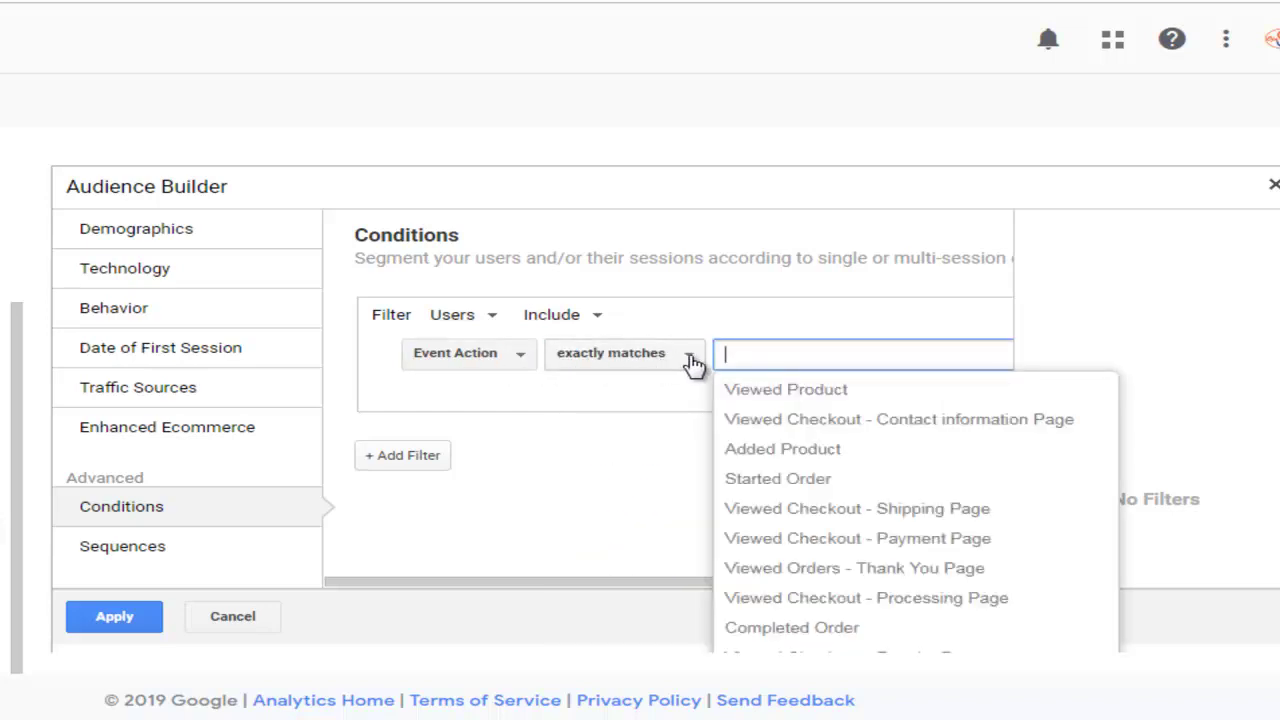
click(808, 457)
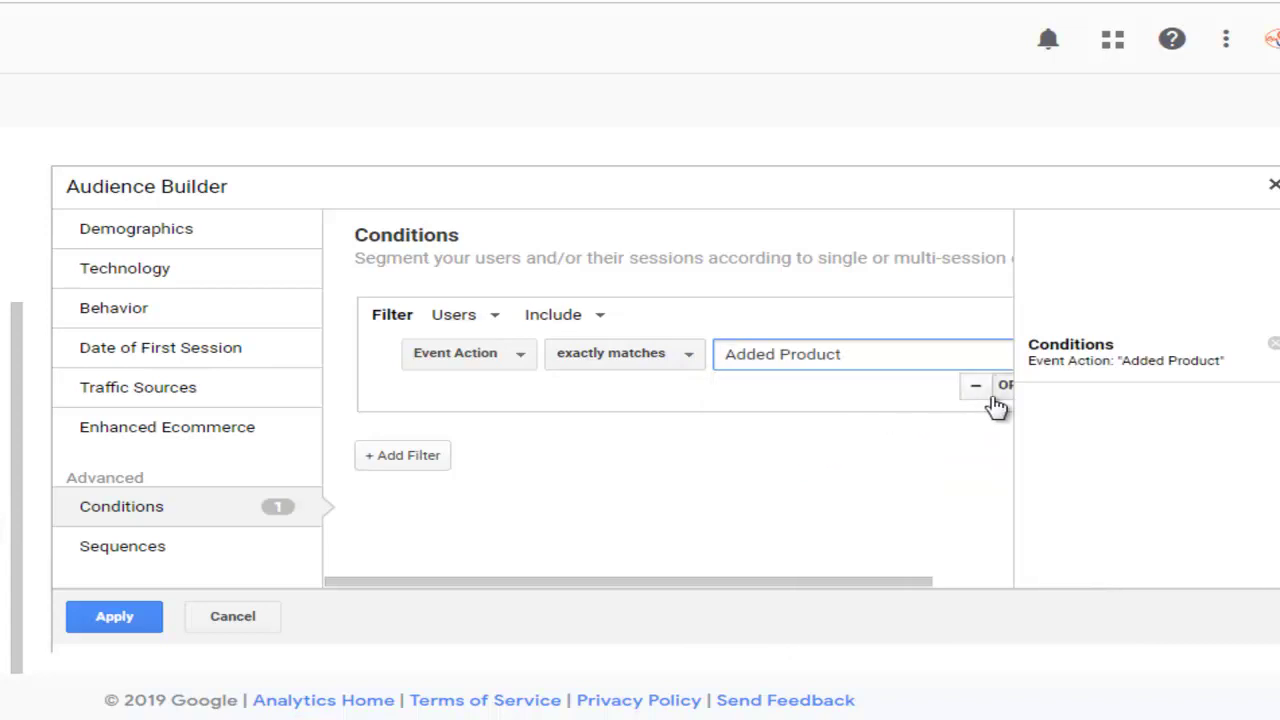
Add two OR conditions where Event Action exactly matches "Viewed Checkout - Contact information Page" or "Started Order"
drag(857, 582, 897, 582)
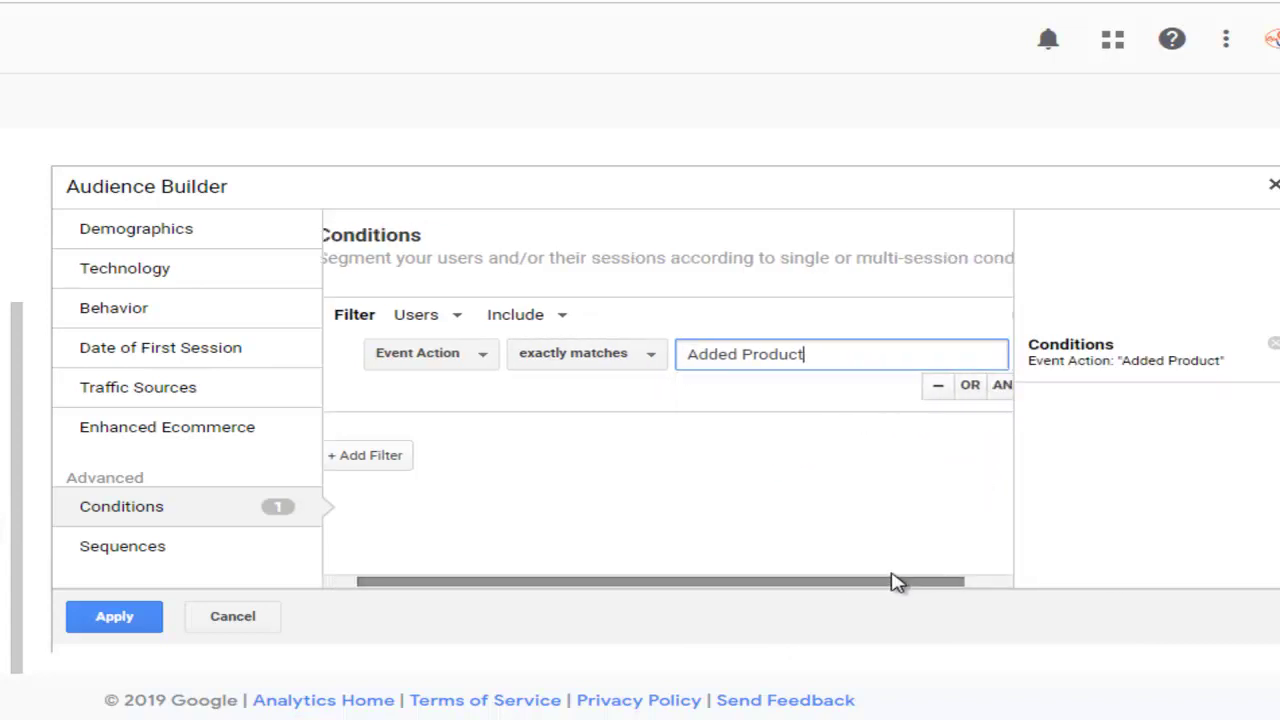
click(970, 388)
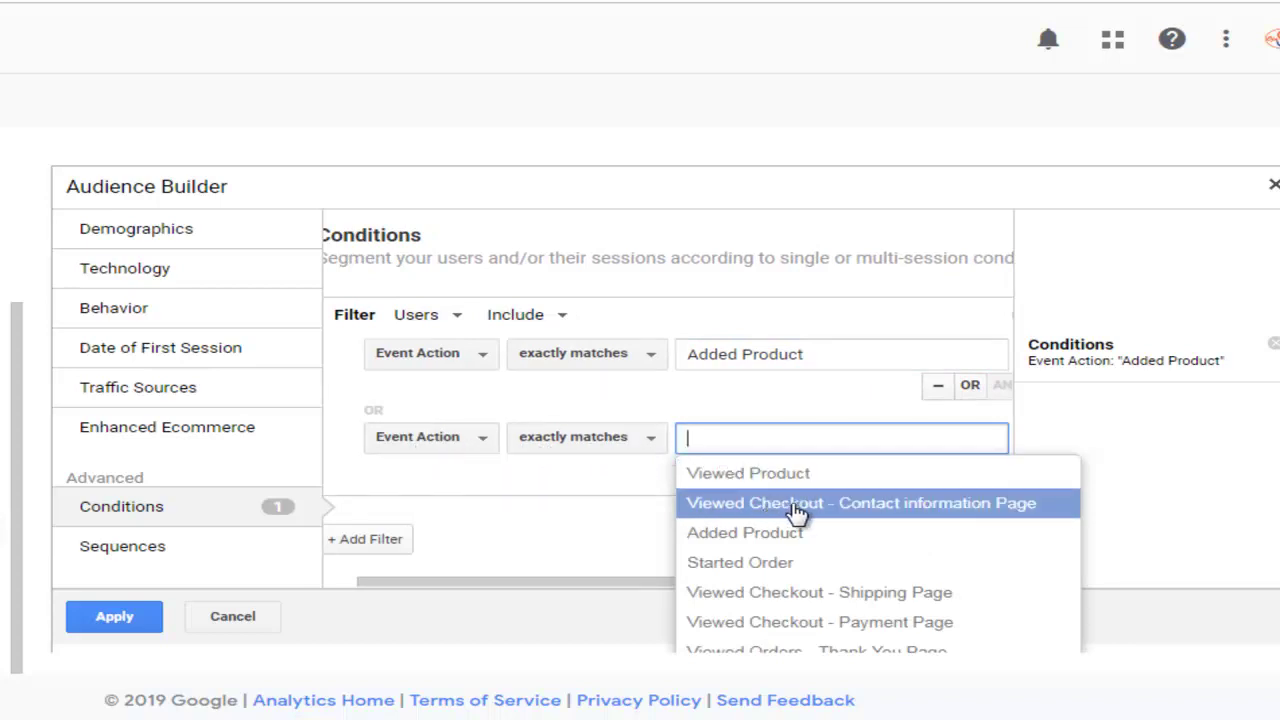
click(938, 512)
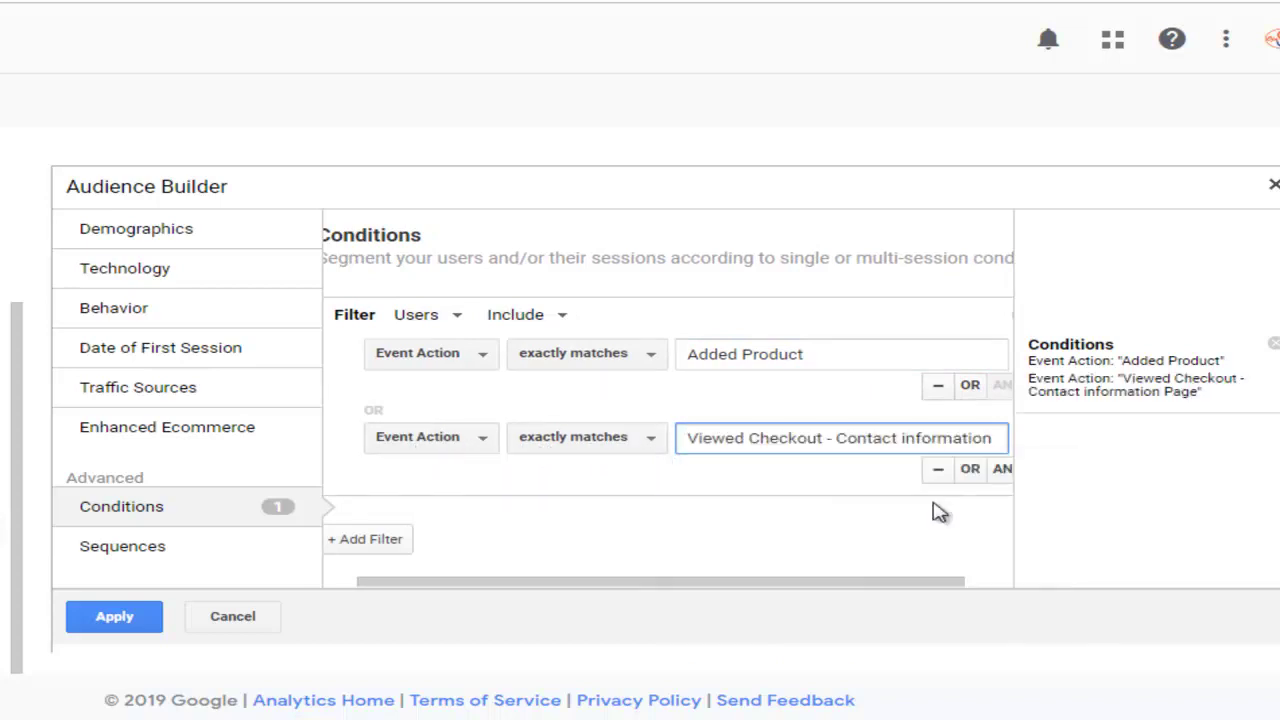
click(968, 470)
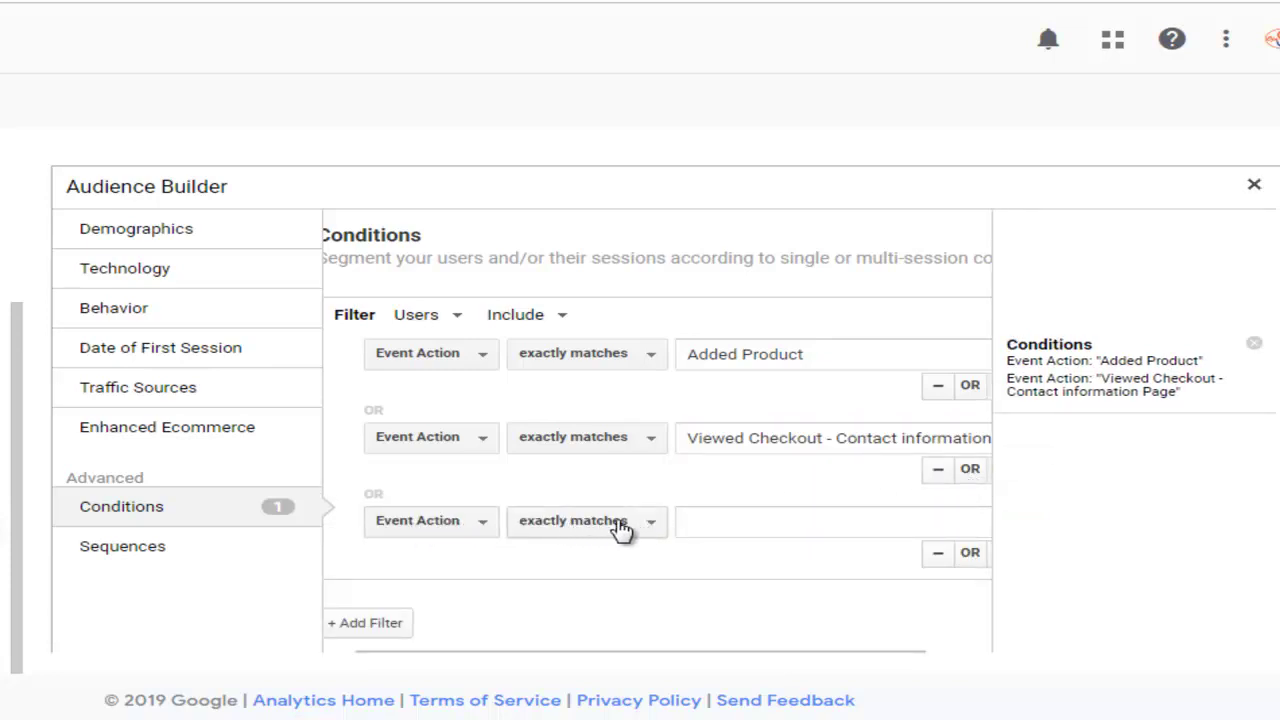
click(755, 528)
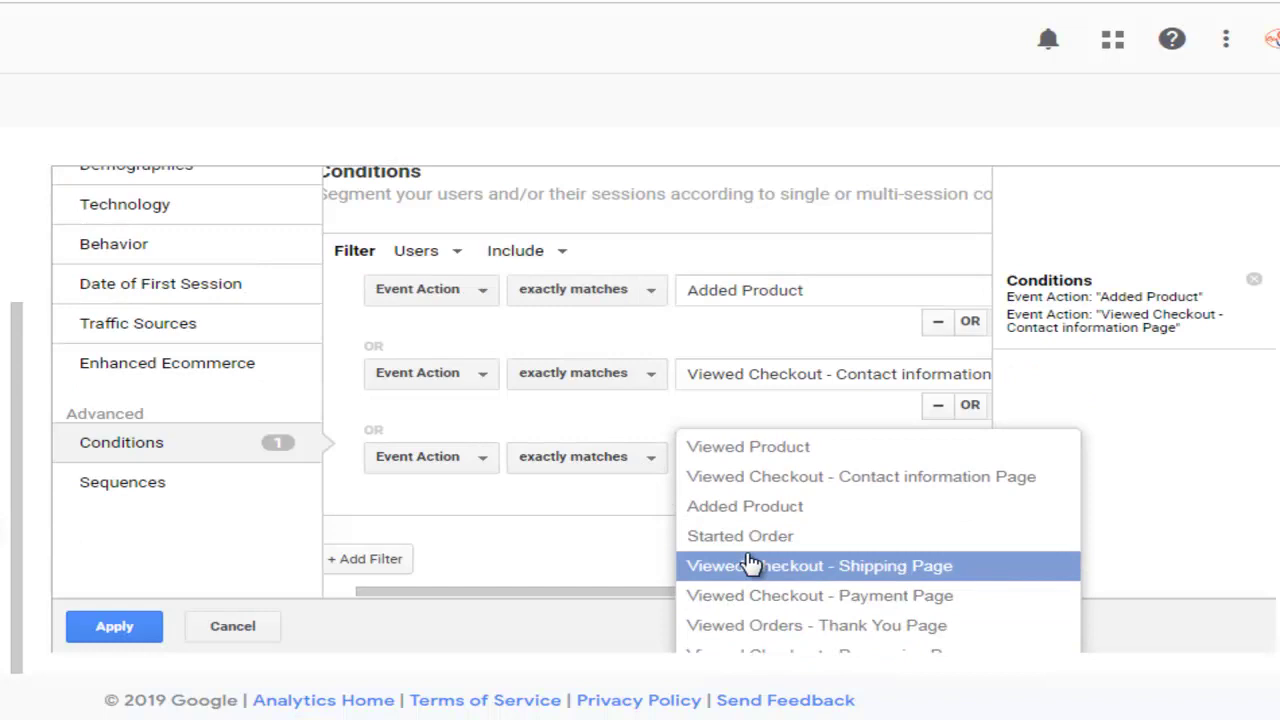
click(757, 536)
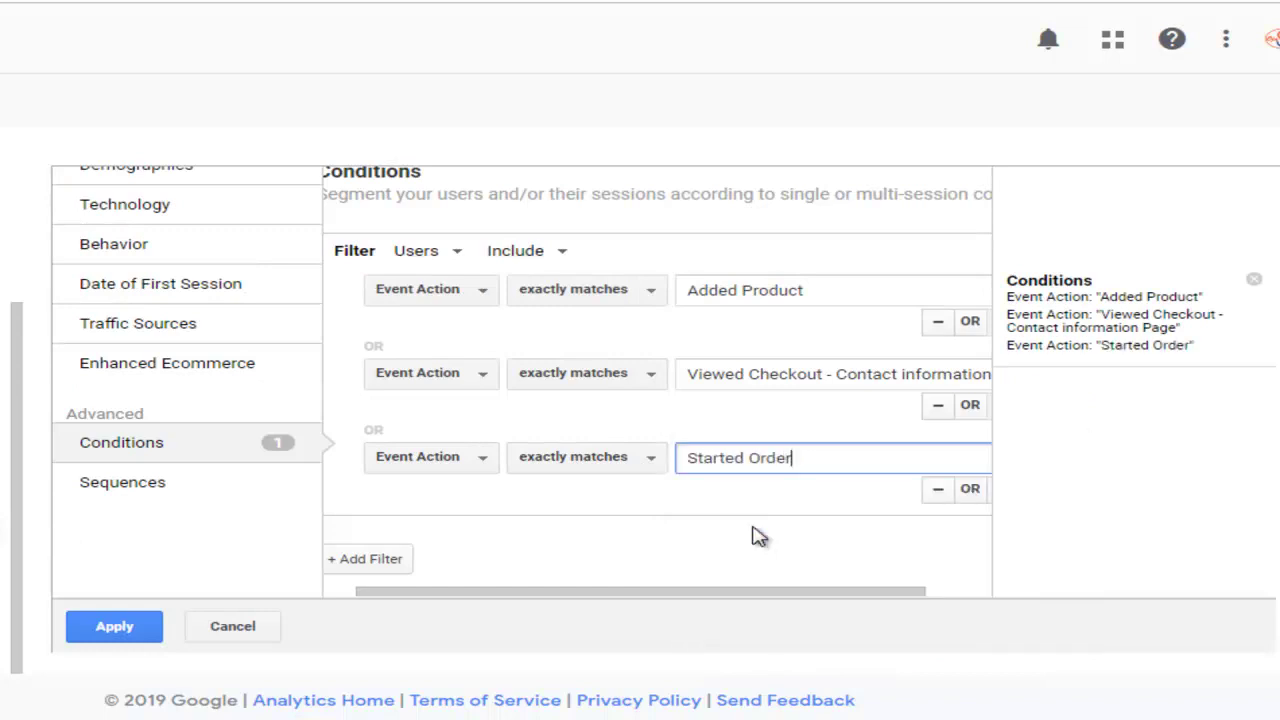
Add two more OR conditions where Event Action exactly matches "Viewed Checkout - Shipping Page" or "Viewed Checkout - Payment Page"
click(968, 489)
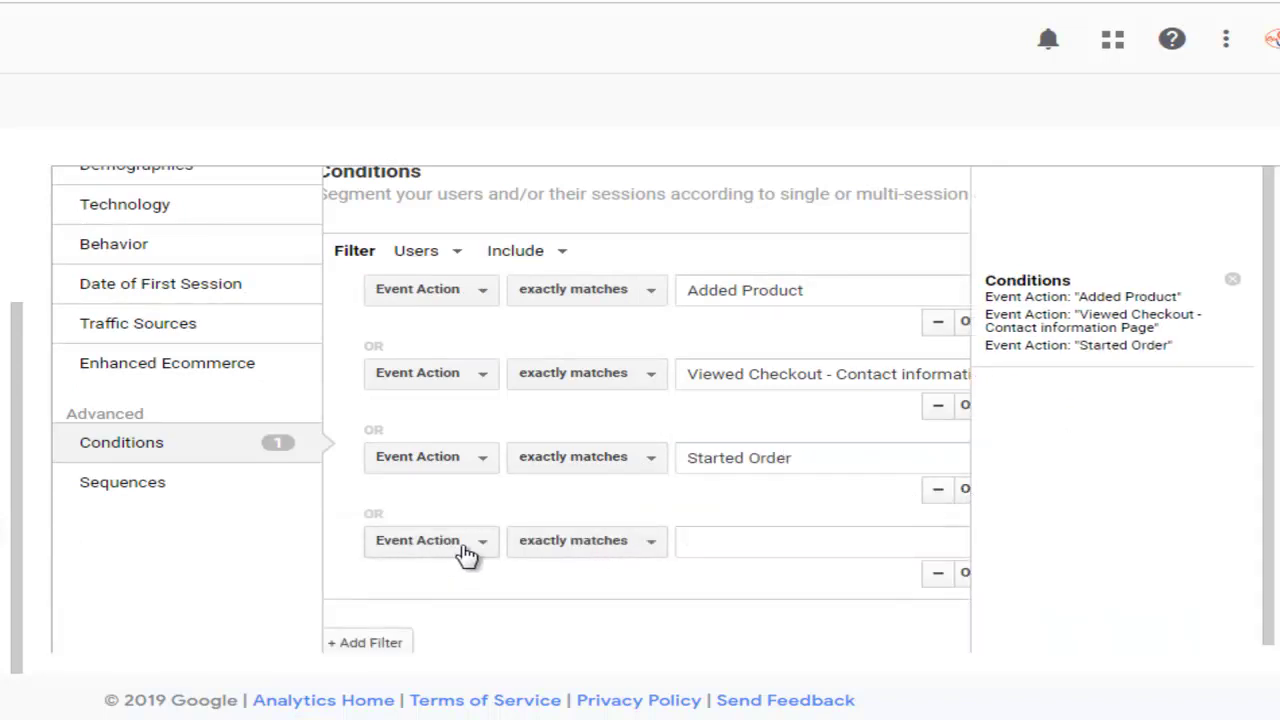
click(711, 540)
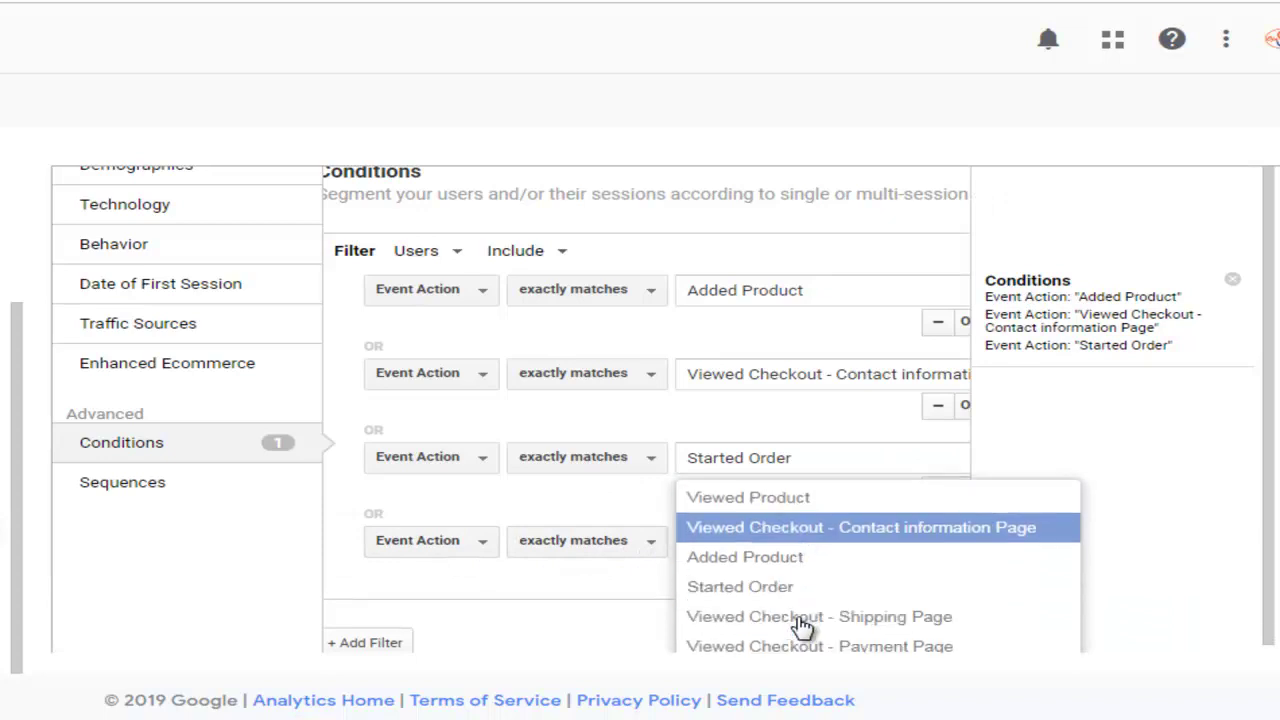
click(757, 487)
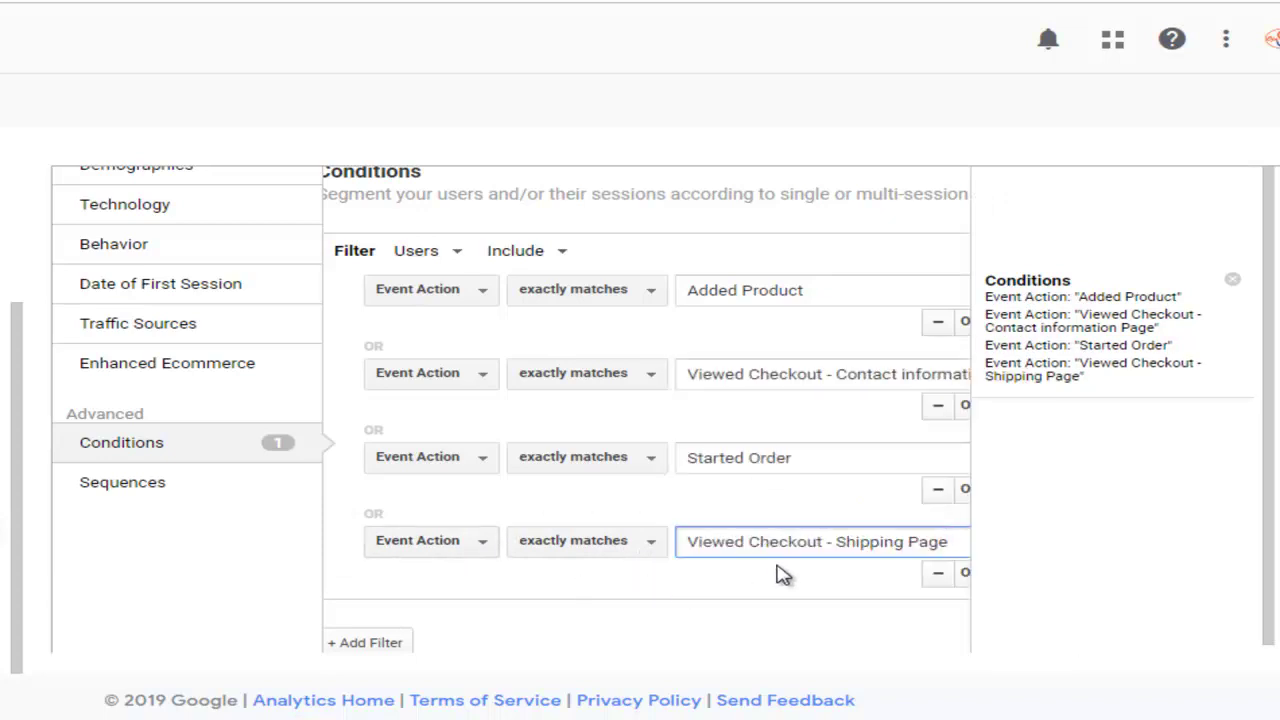
click(957, 577)
scroll(700, 517, down, 1)
click(743, 517)
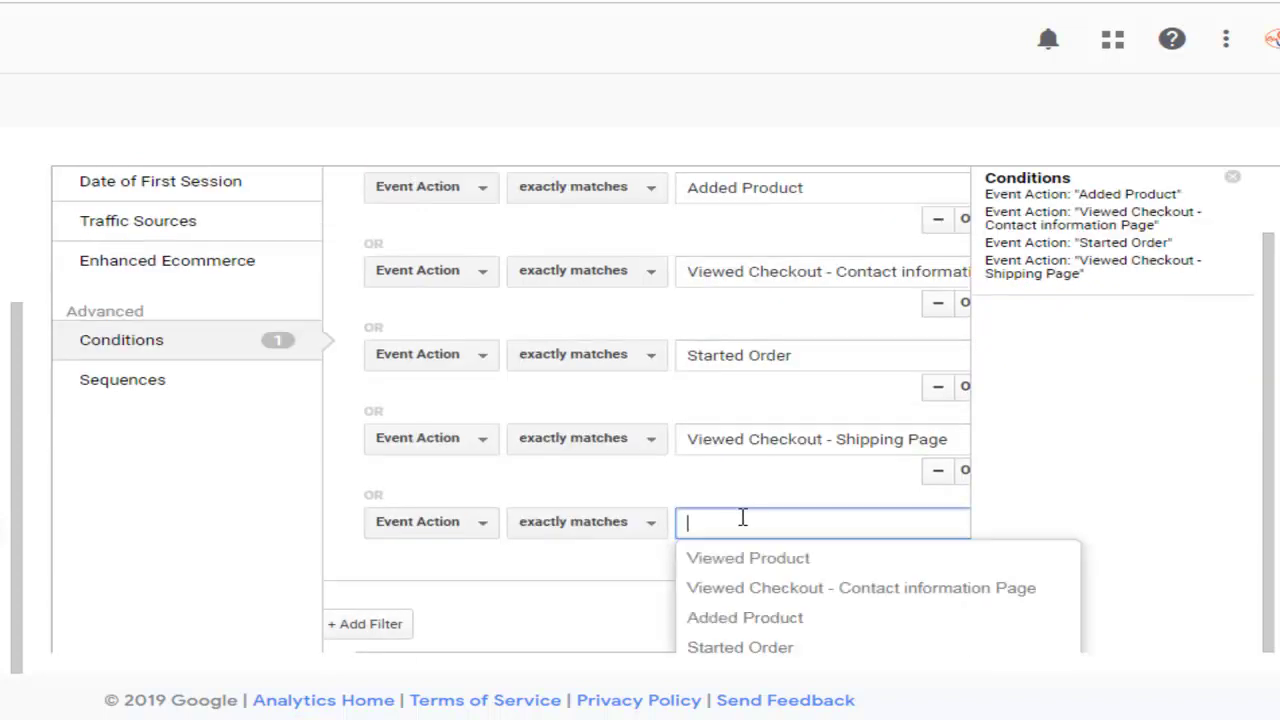
scroll(743, 516, down, 1)
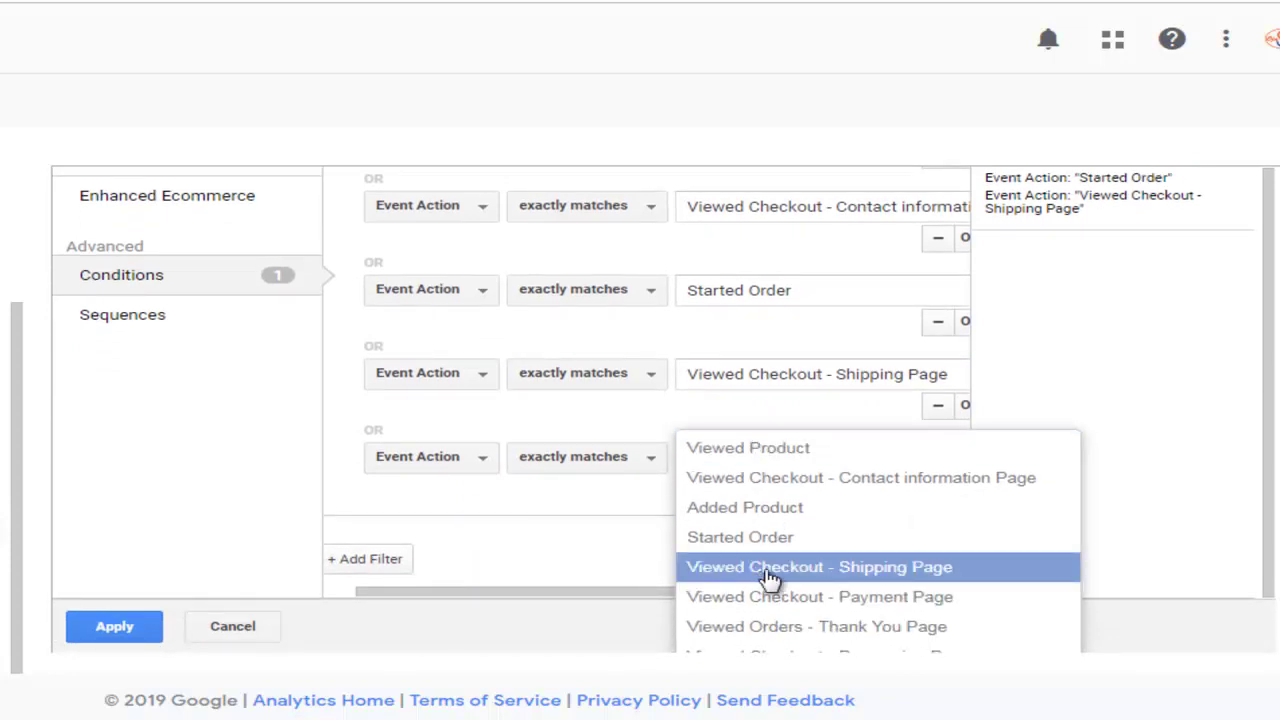
click(758, 596)
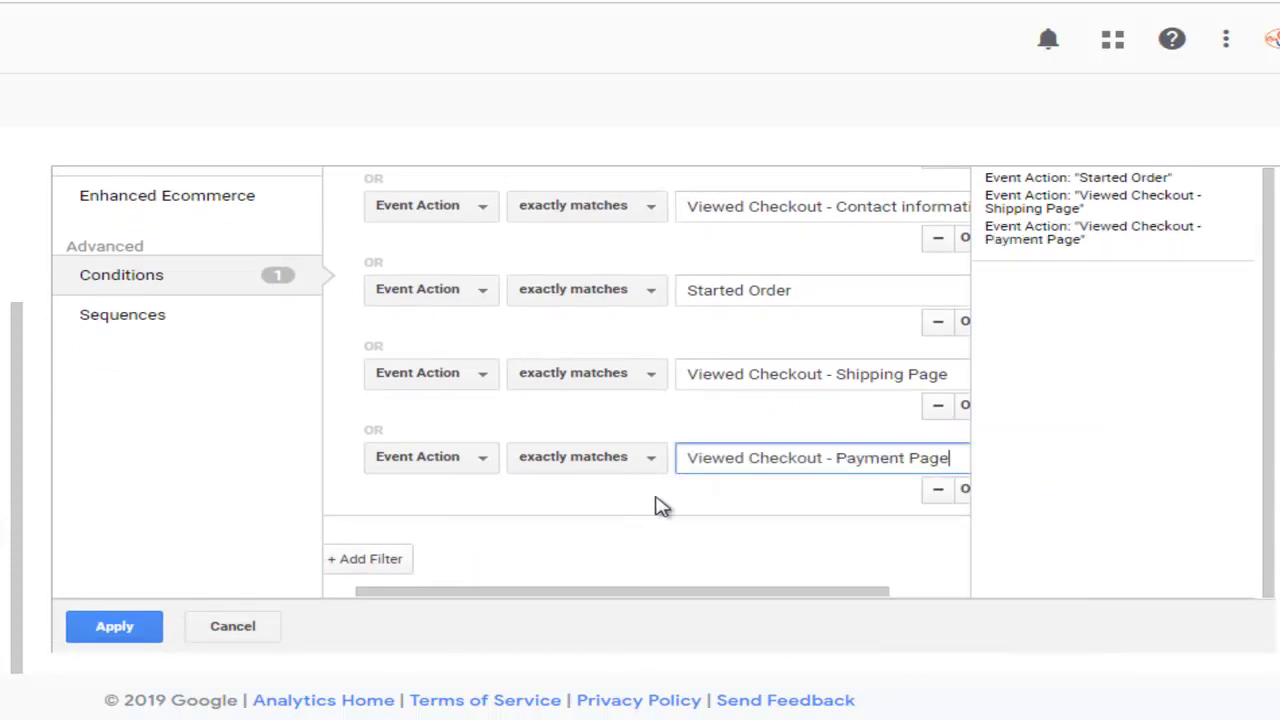
Add an AND condition to the filter requiring Transactions per user to equal 0
drag(678, 594, 812, 596)
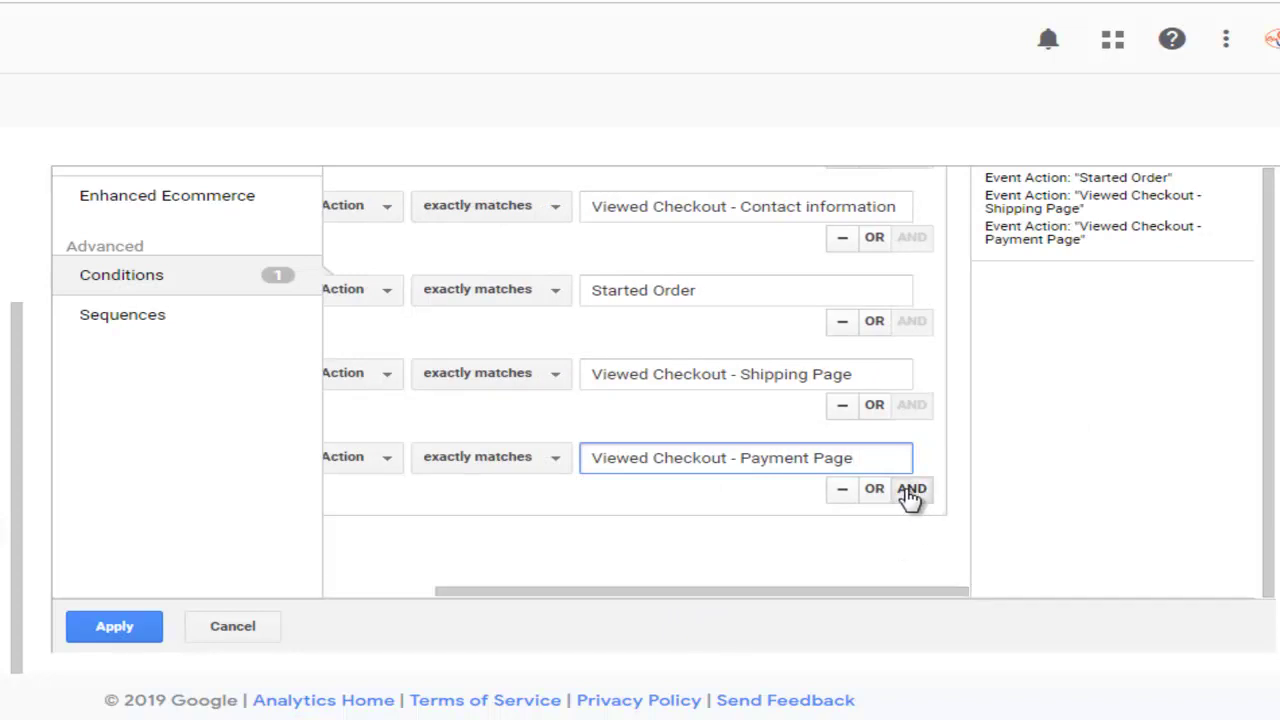
scroll(530, 527, up, 1)
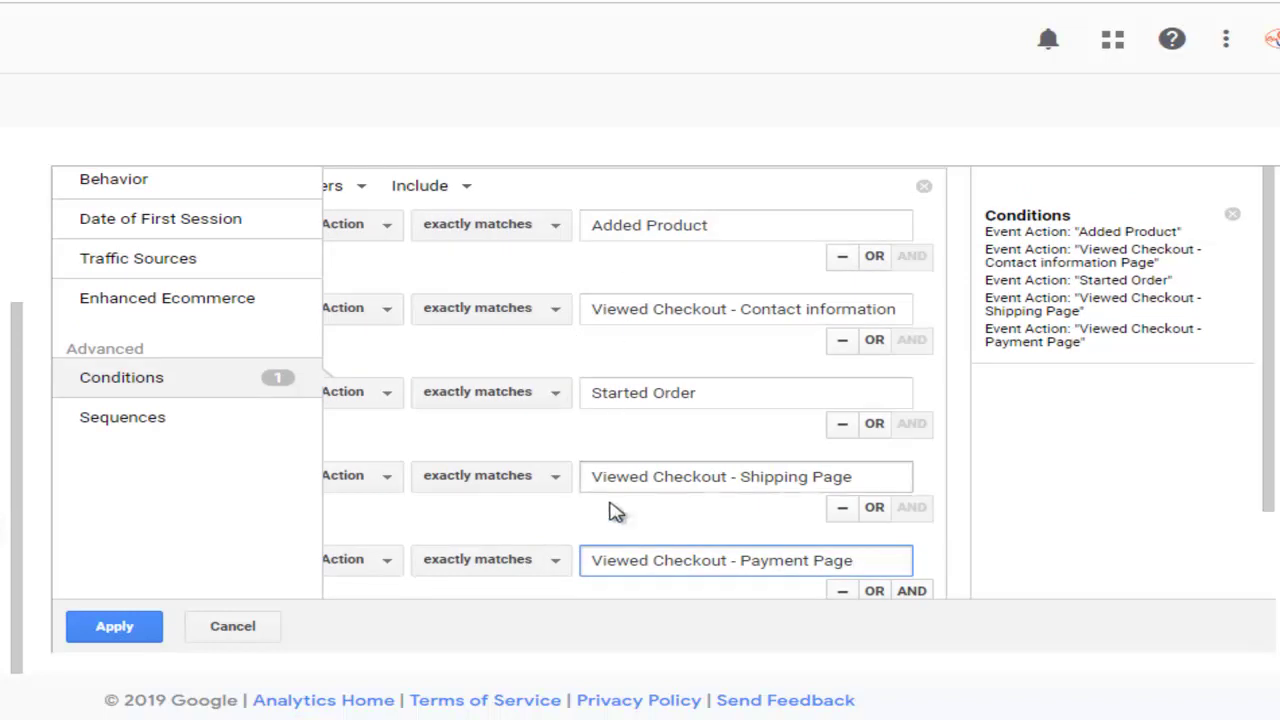
scroll(614, 535, down, 1)
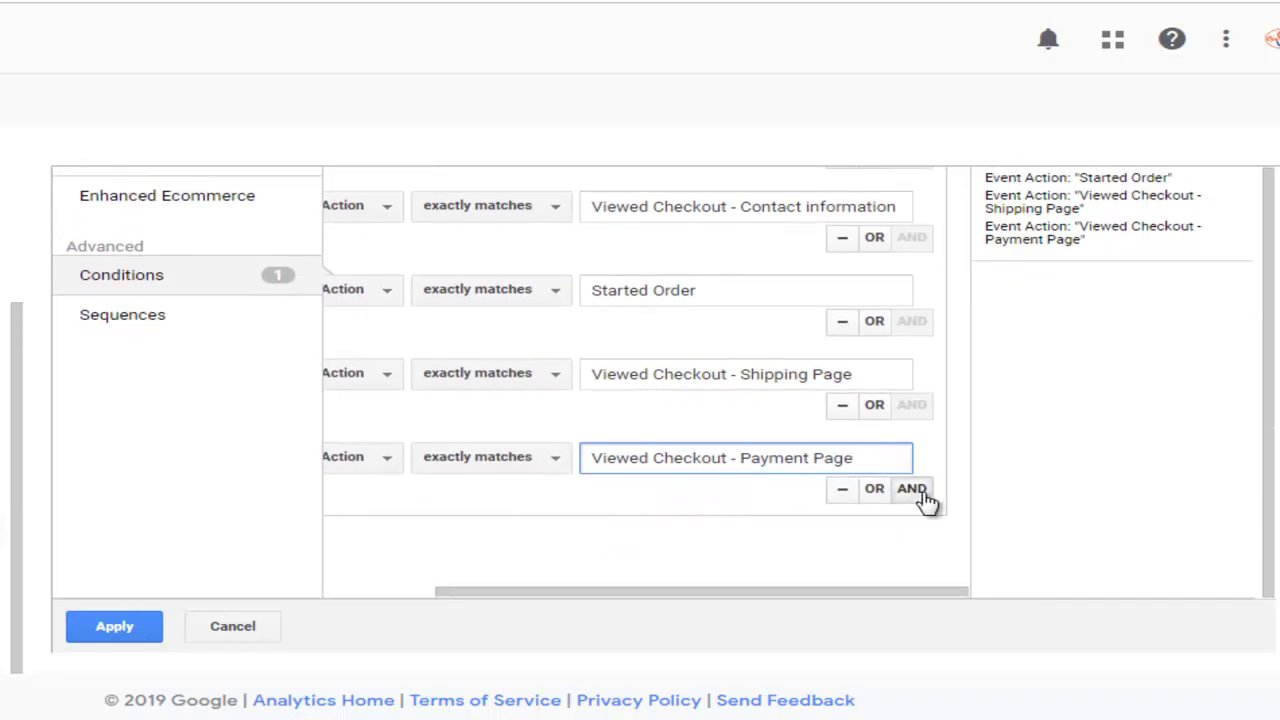
click(922, 496)
scroll(586, 520, down, 1)
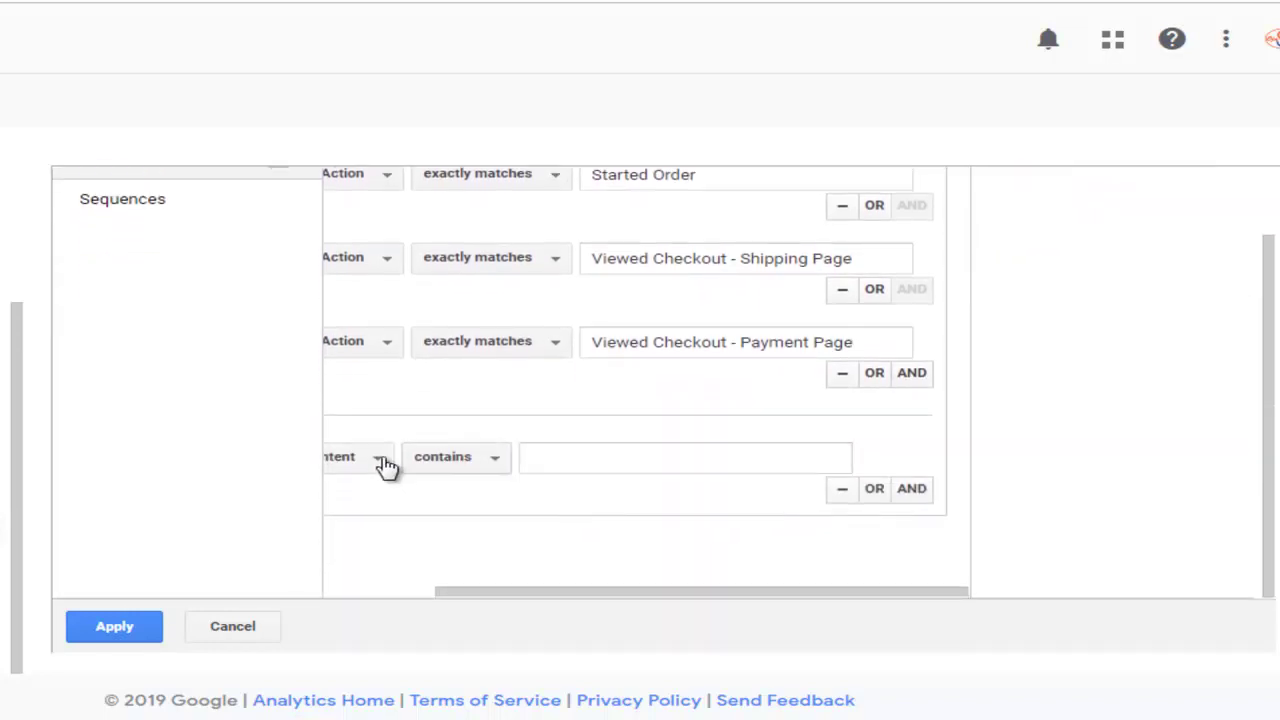
click(372, 459)
text(transactio)
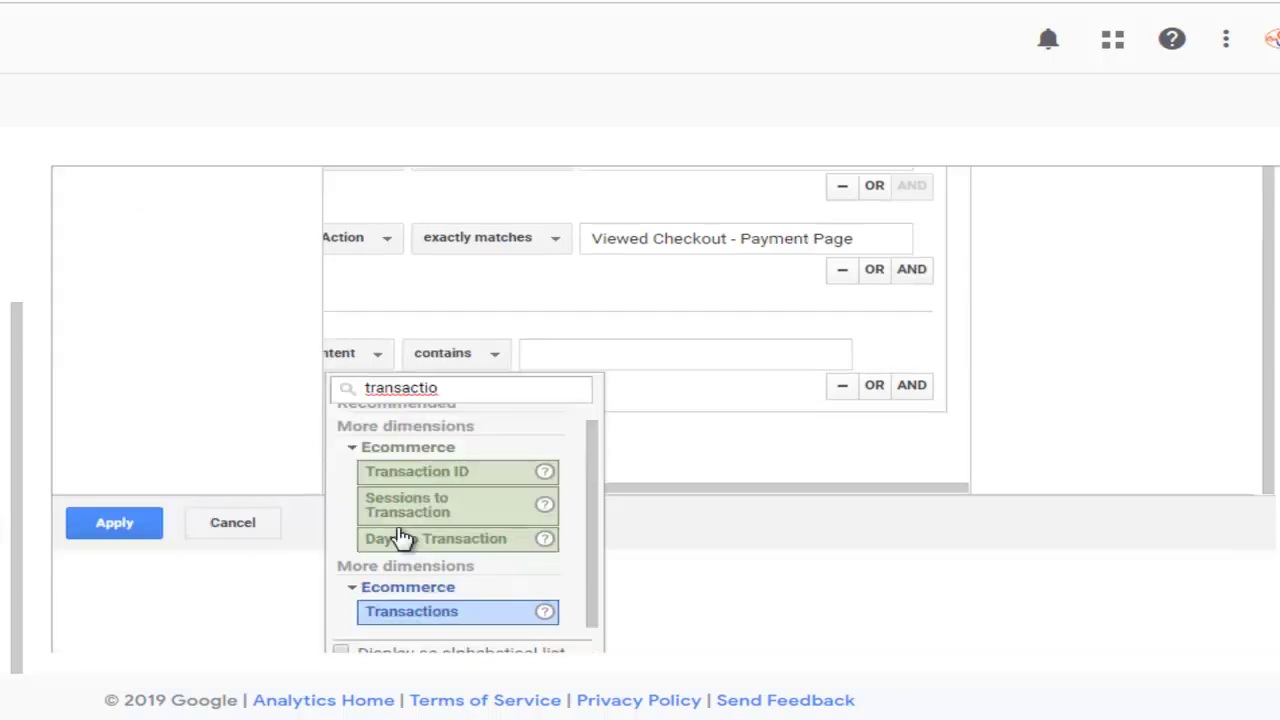
click(395, 610)
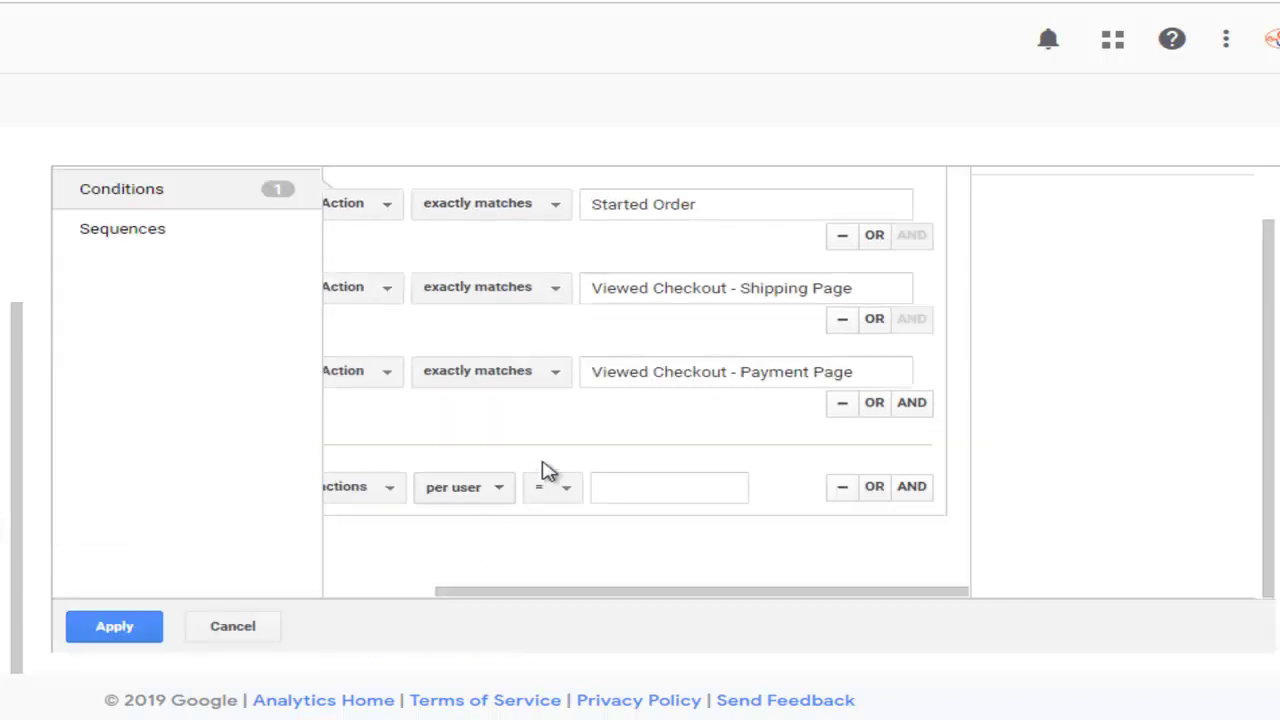
click(613, 487)
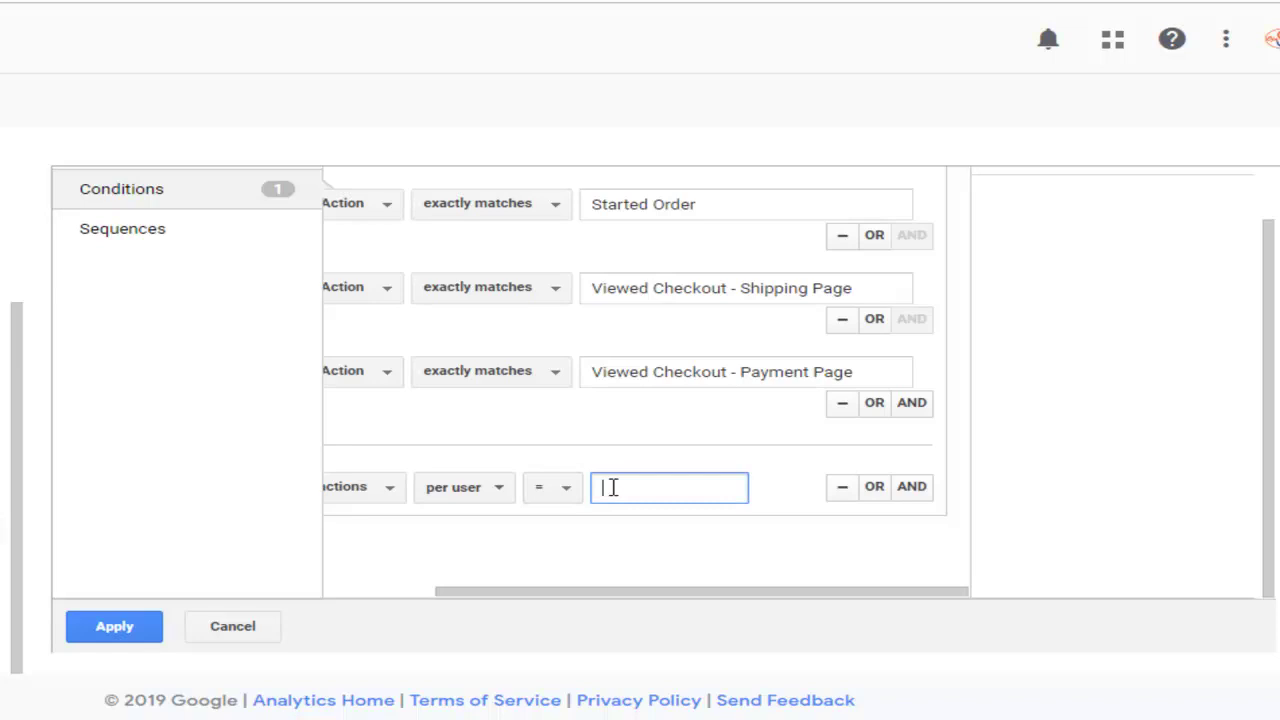
text(0)
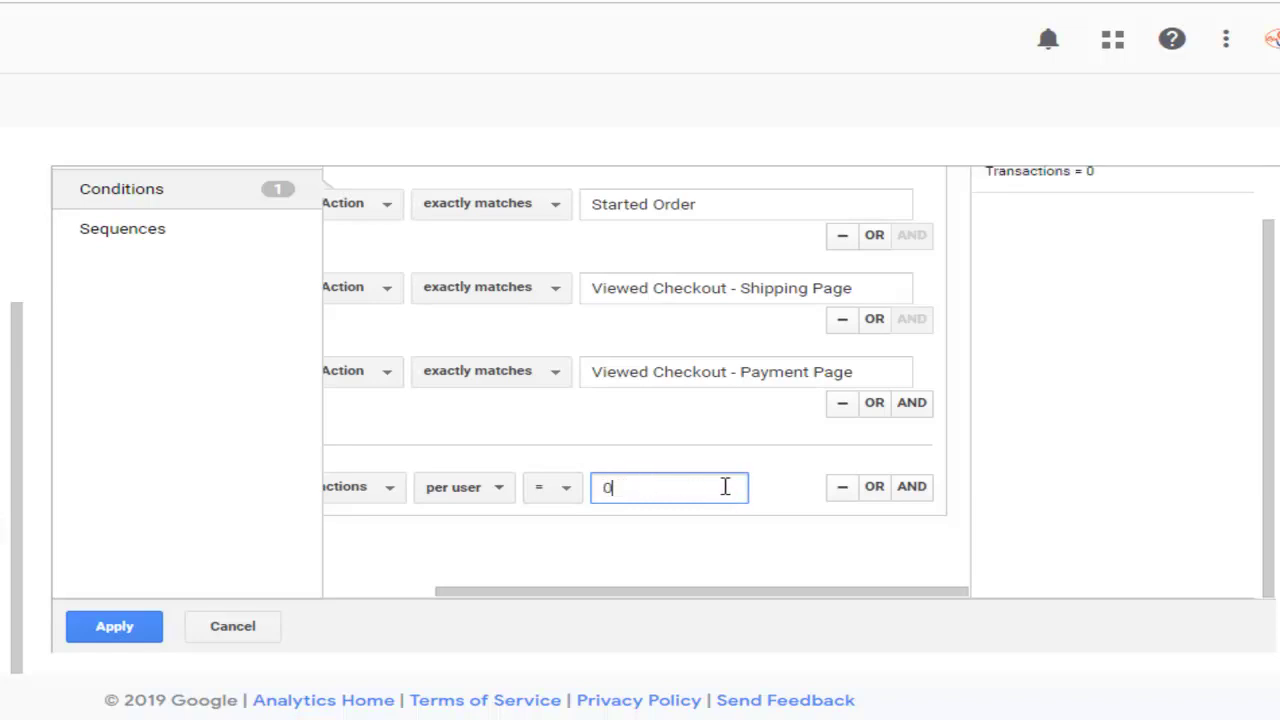
Check the full list of include conditions and apply them to the audience definition
scroll(725, 490, up, 3)
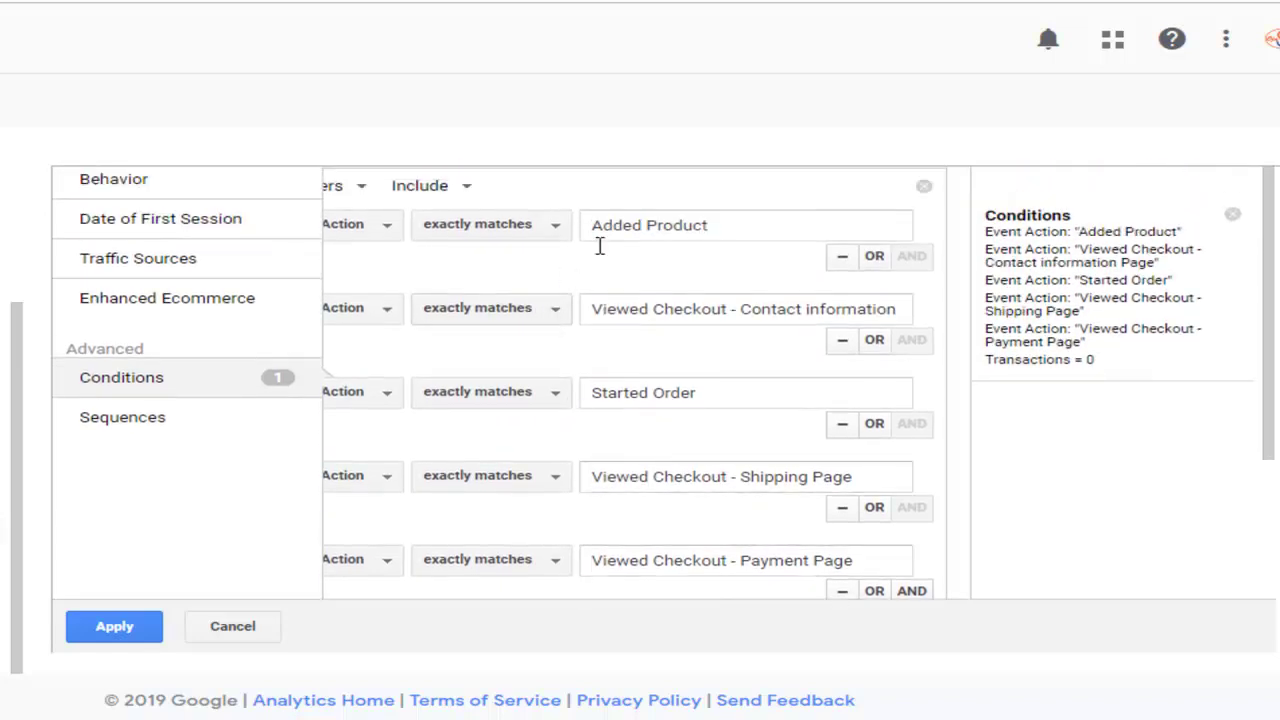
scroll(608, 256, down, 2)
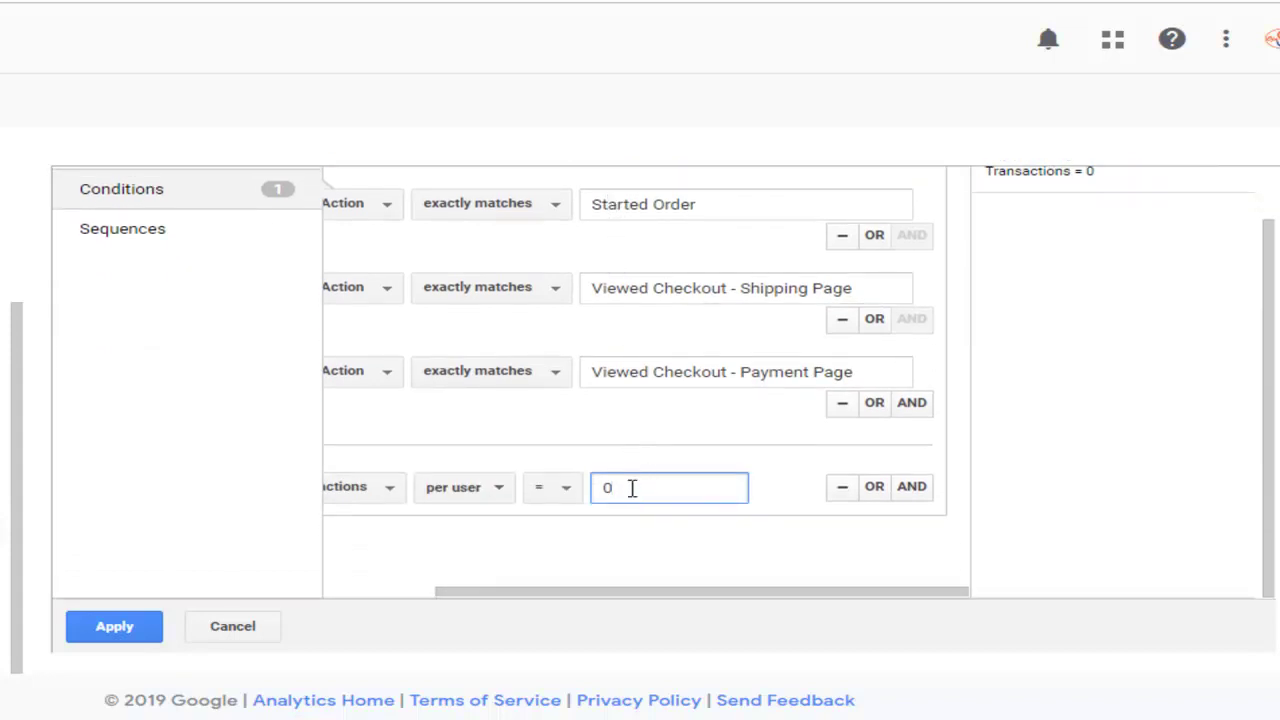
scroll(725, 540, up, 1)
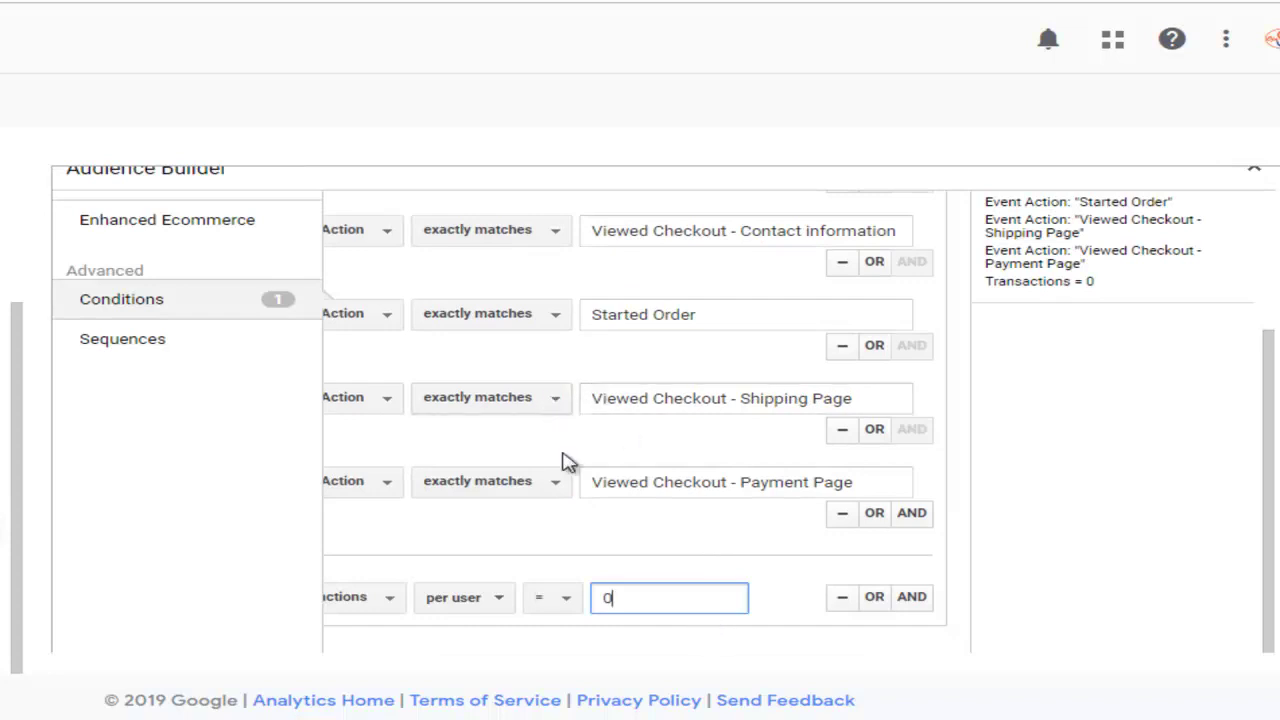
click(679, 565)
scroll(679, 565, down, 1)
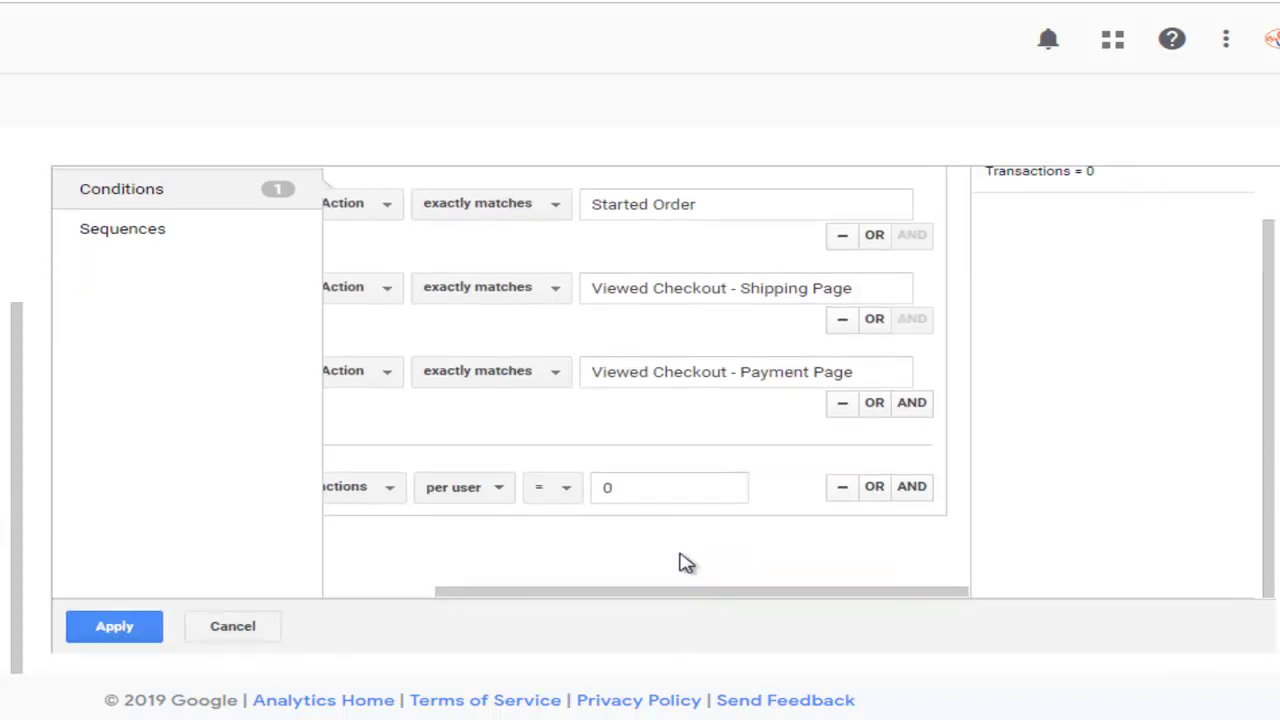
click(116, 626)
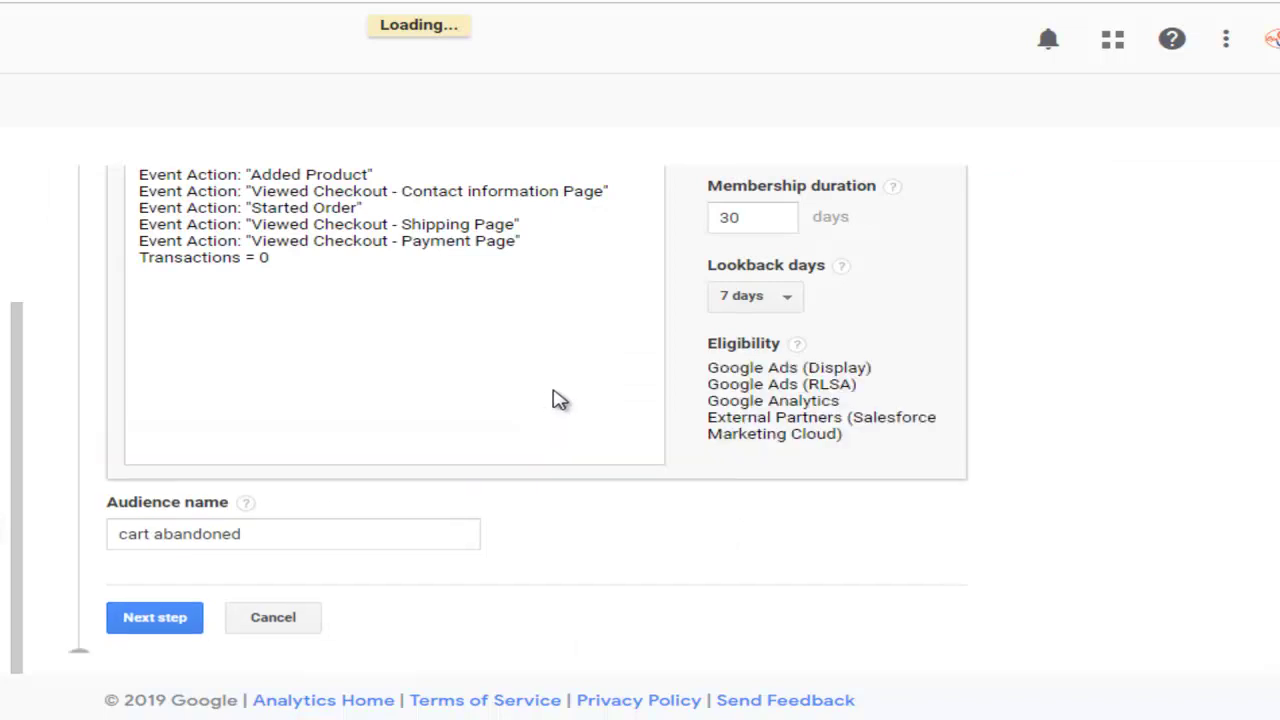
Review the event action and transaction conditions in the audience definition, along with the estimated users over the last 7 days
scroll(551, 397, up, 2)
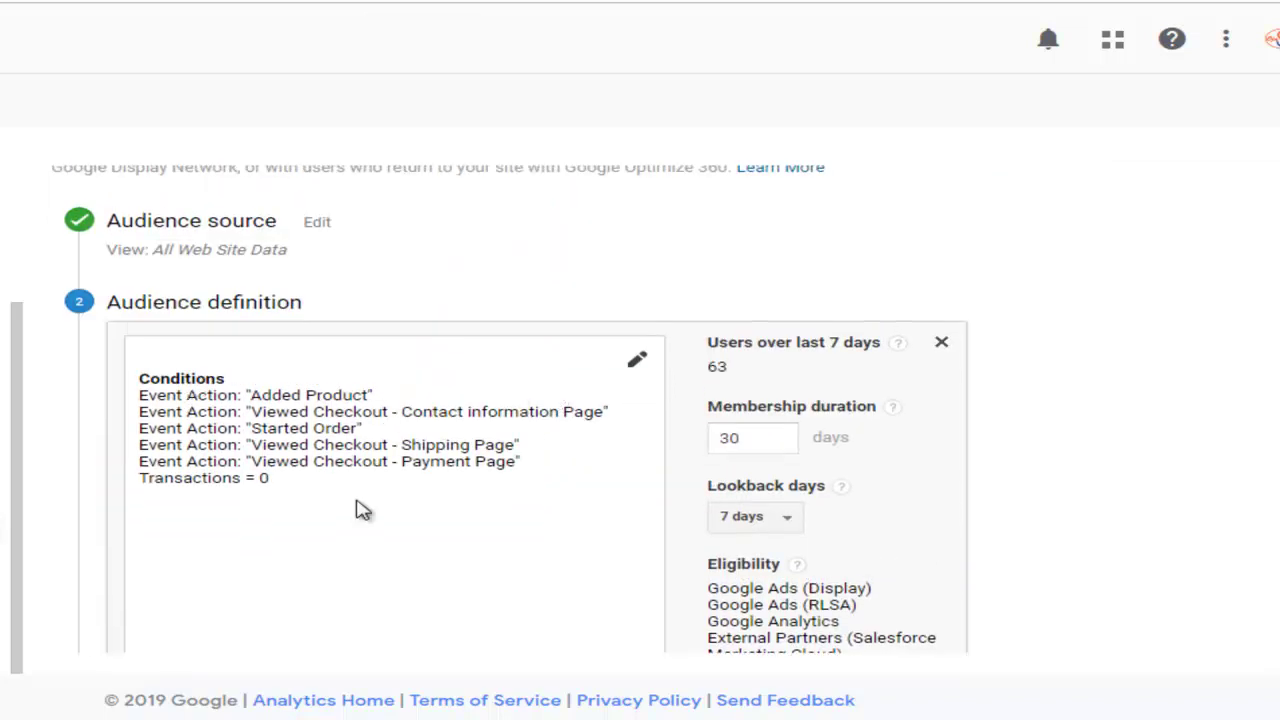
drag(320, 480, 240, 412)
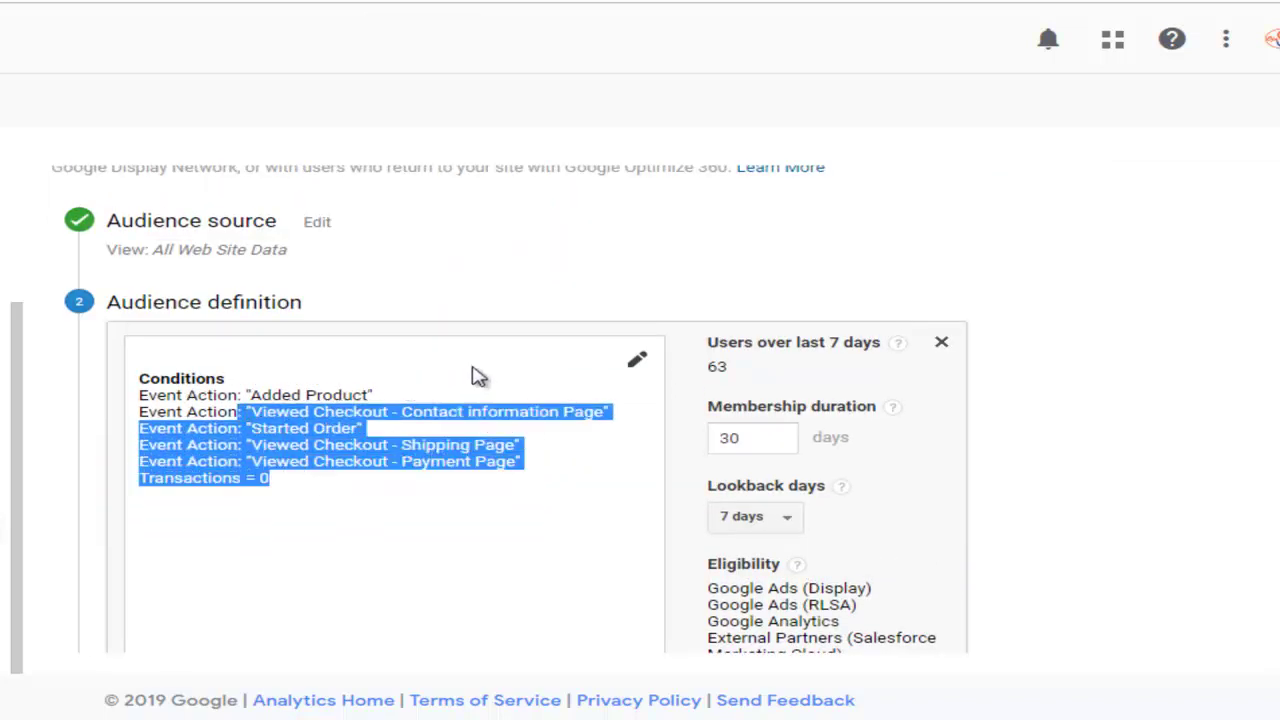
click(430, 406)
drag(372, 394, 597, 414)
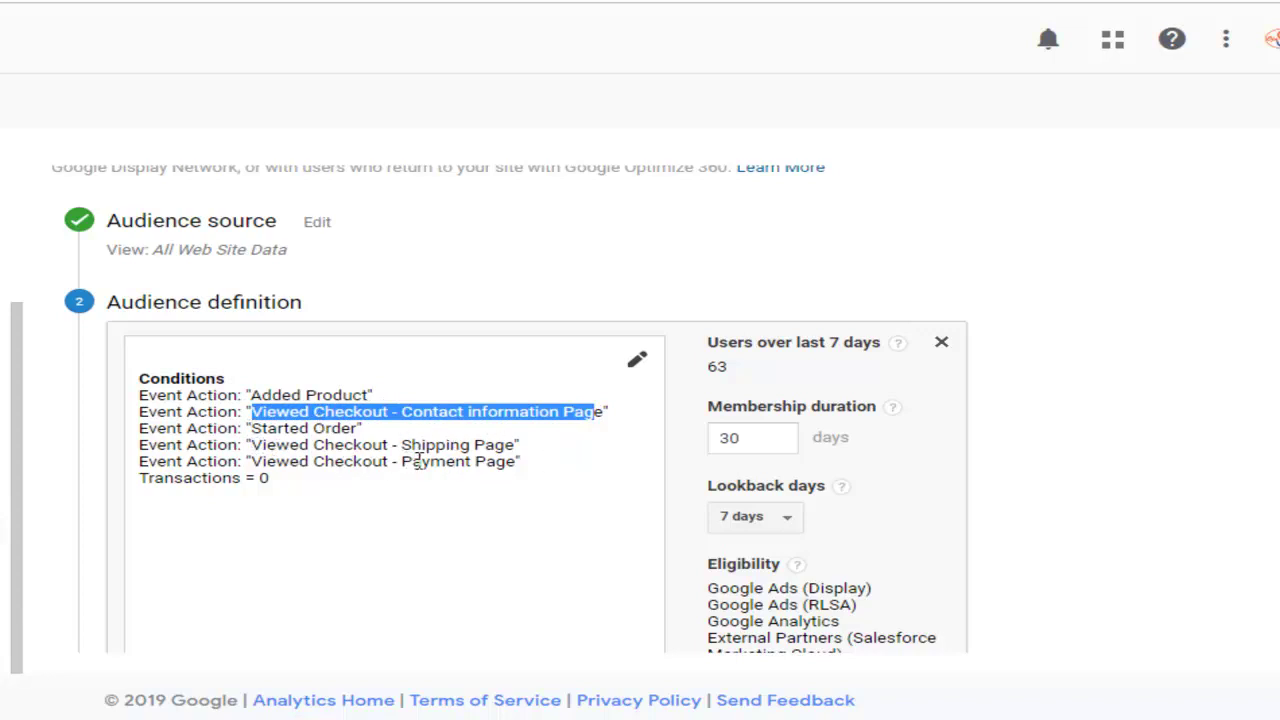
drag(296, 483, 246, 483)
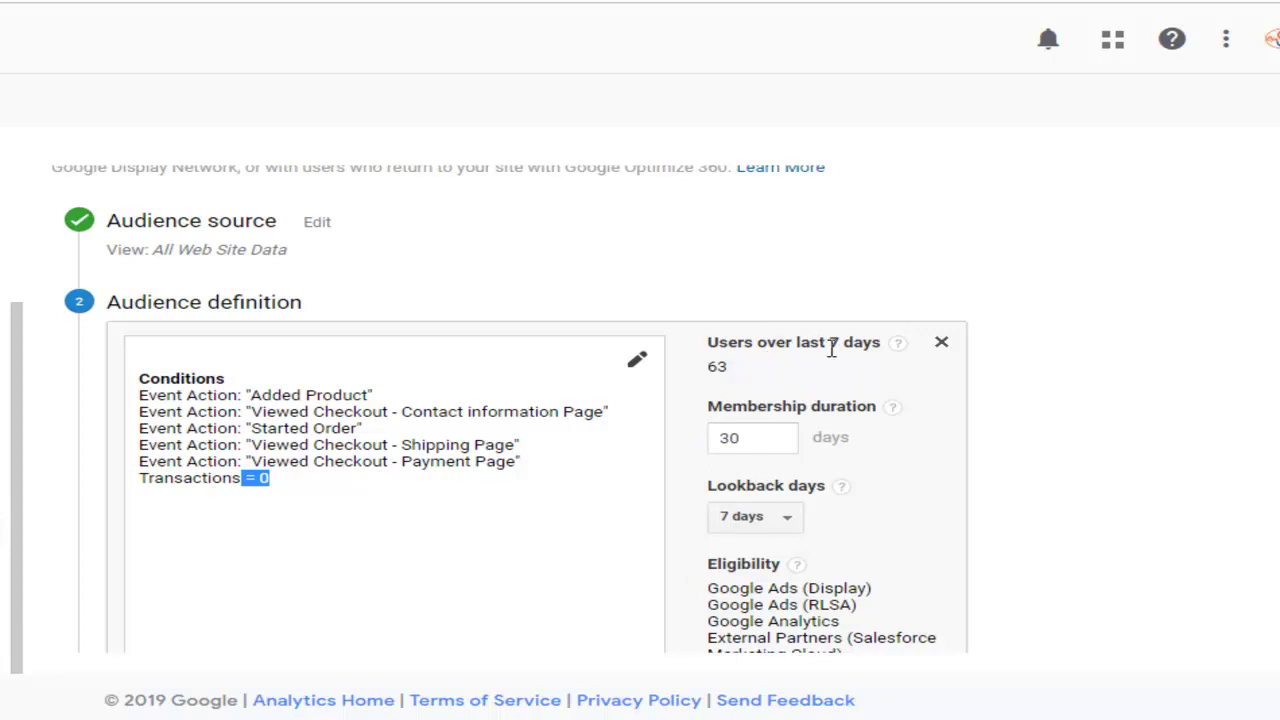
drag(738, 375, 710, 366)
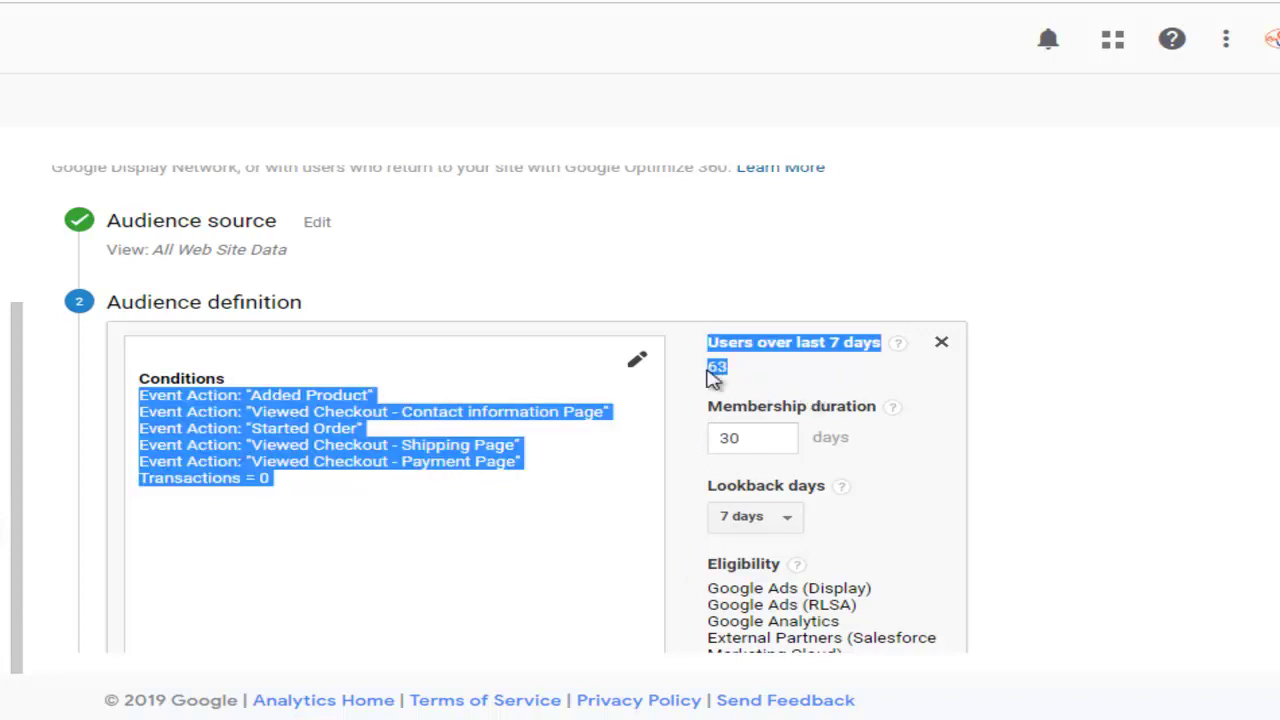
click(315, 491)
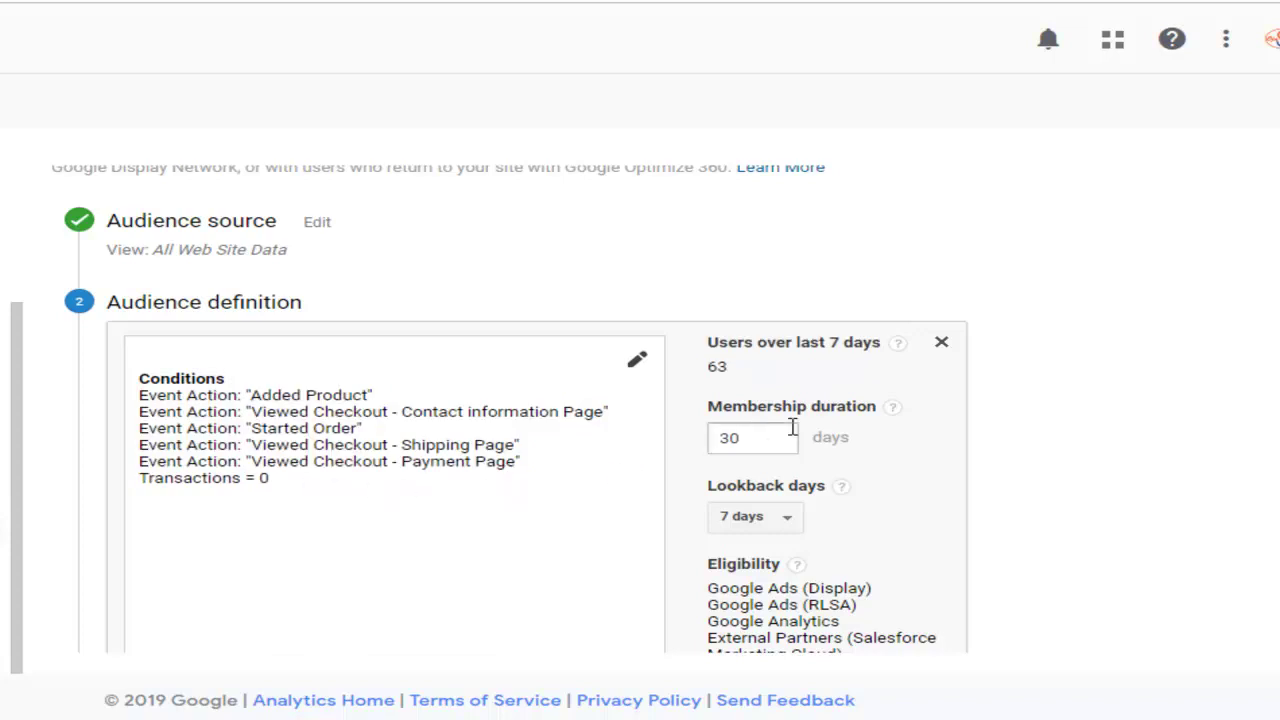
Set the audience's lookback period to 30 days and continue to the audience destinations
scroll(775, 405, down, 1)
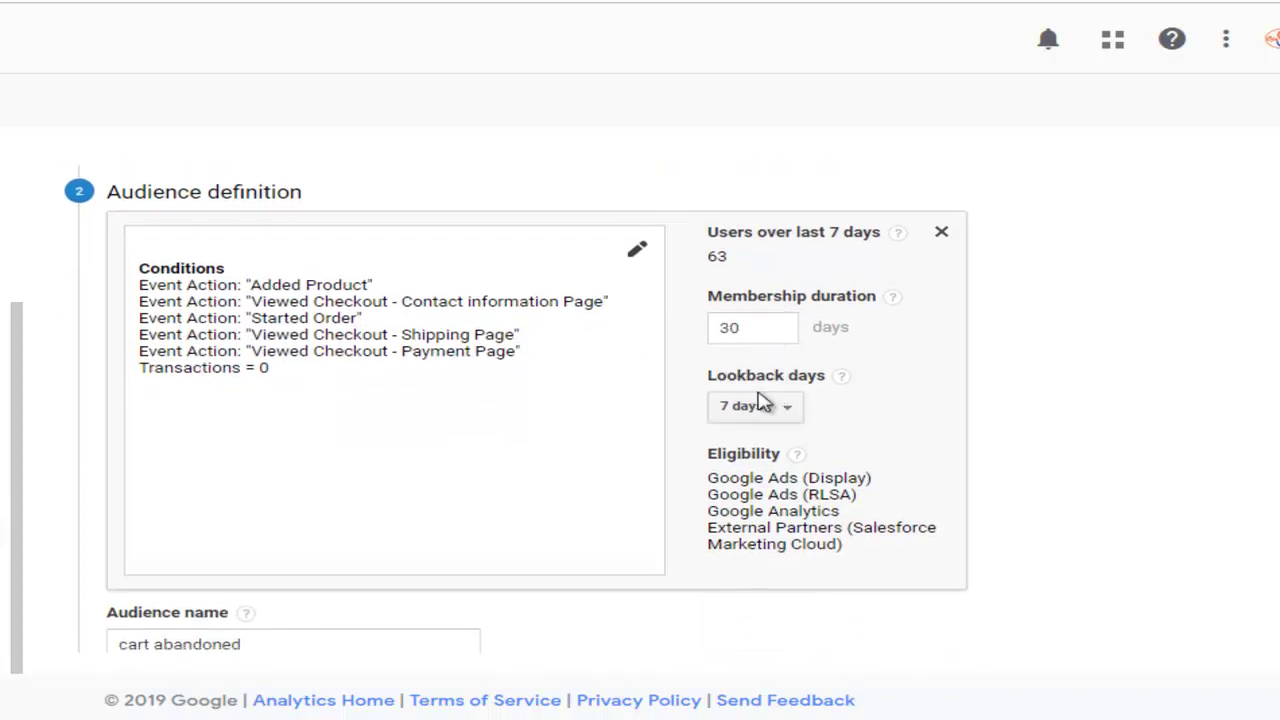
click(733, 328)
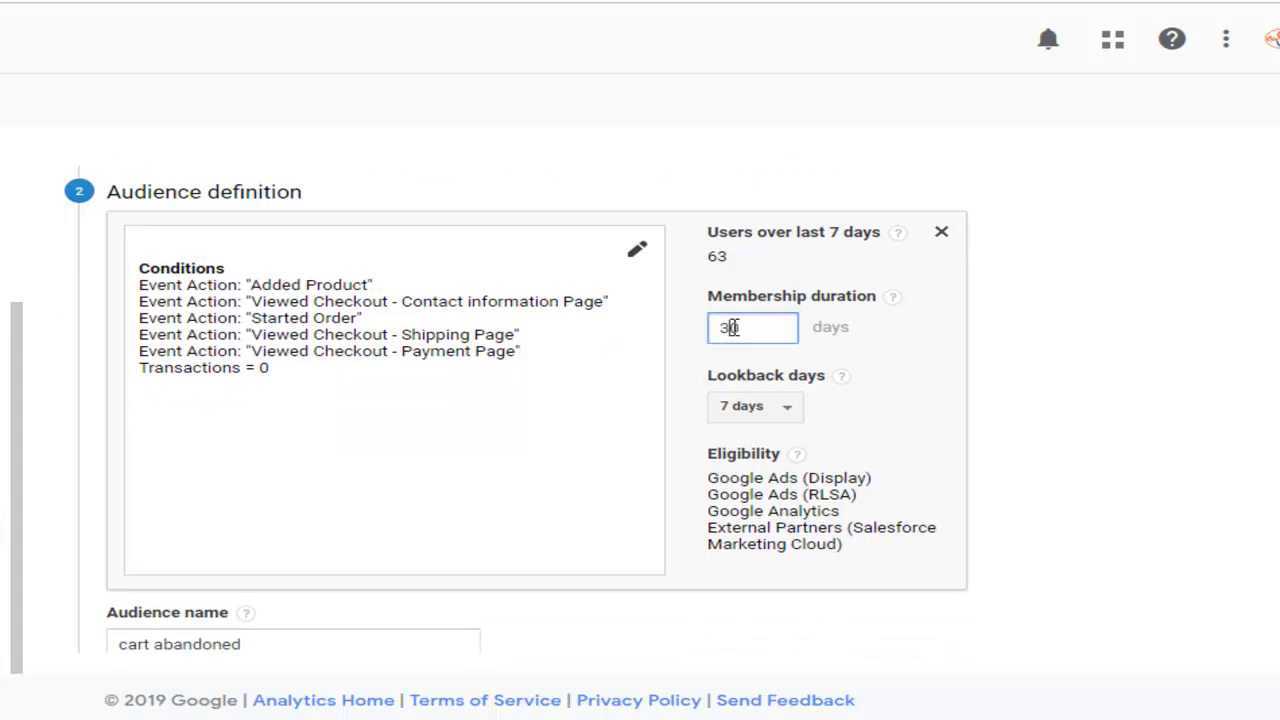
click(778, 407)
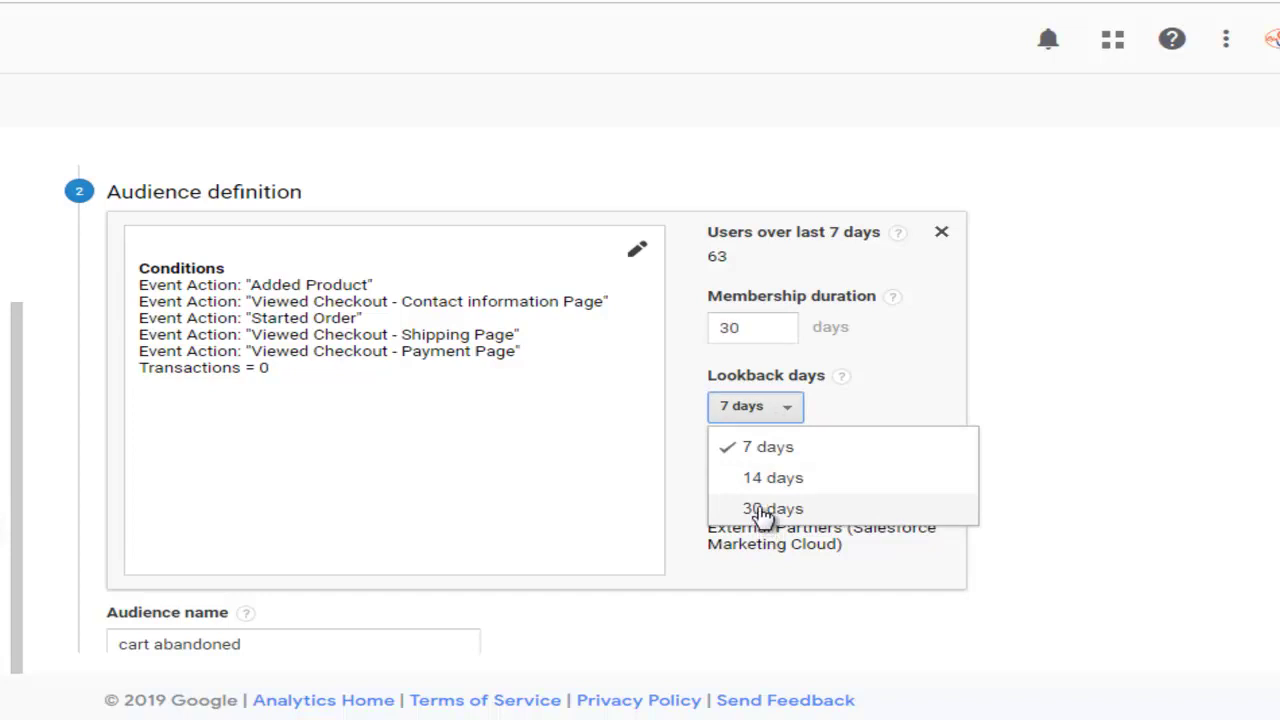
click(770, 509)
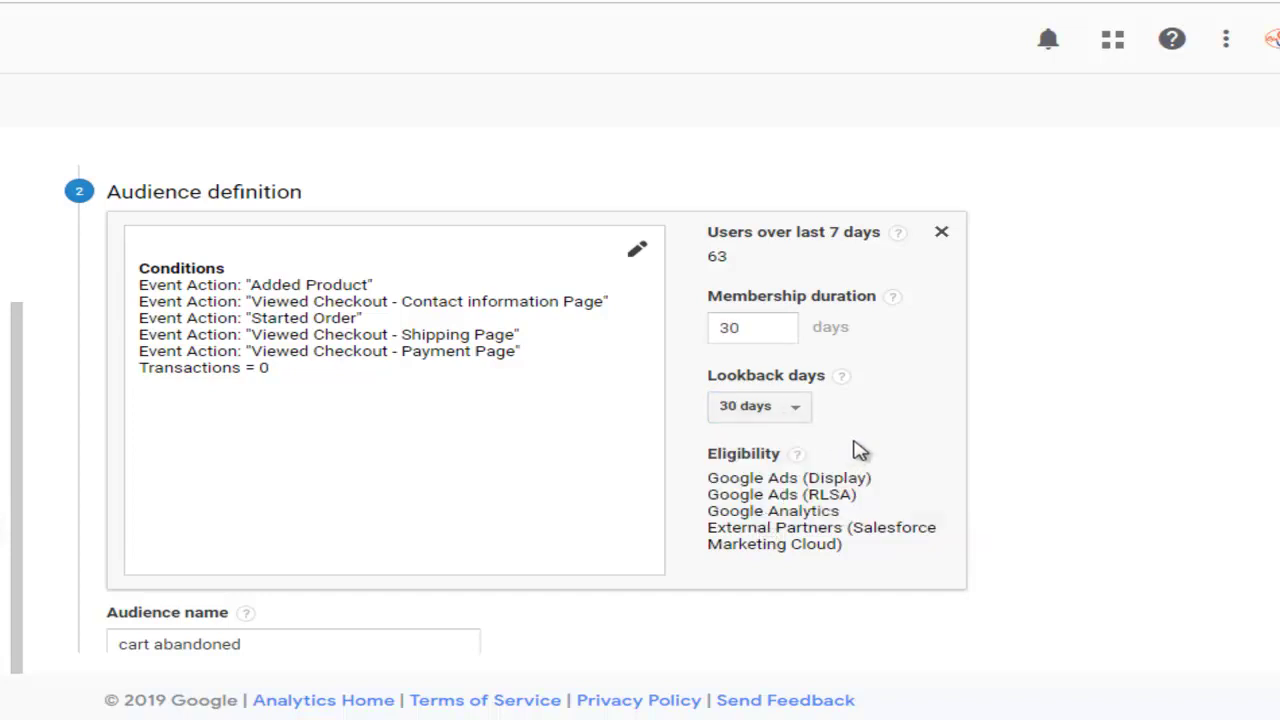
scroll(737, 420, down, 1)
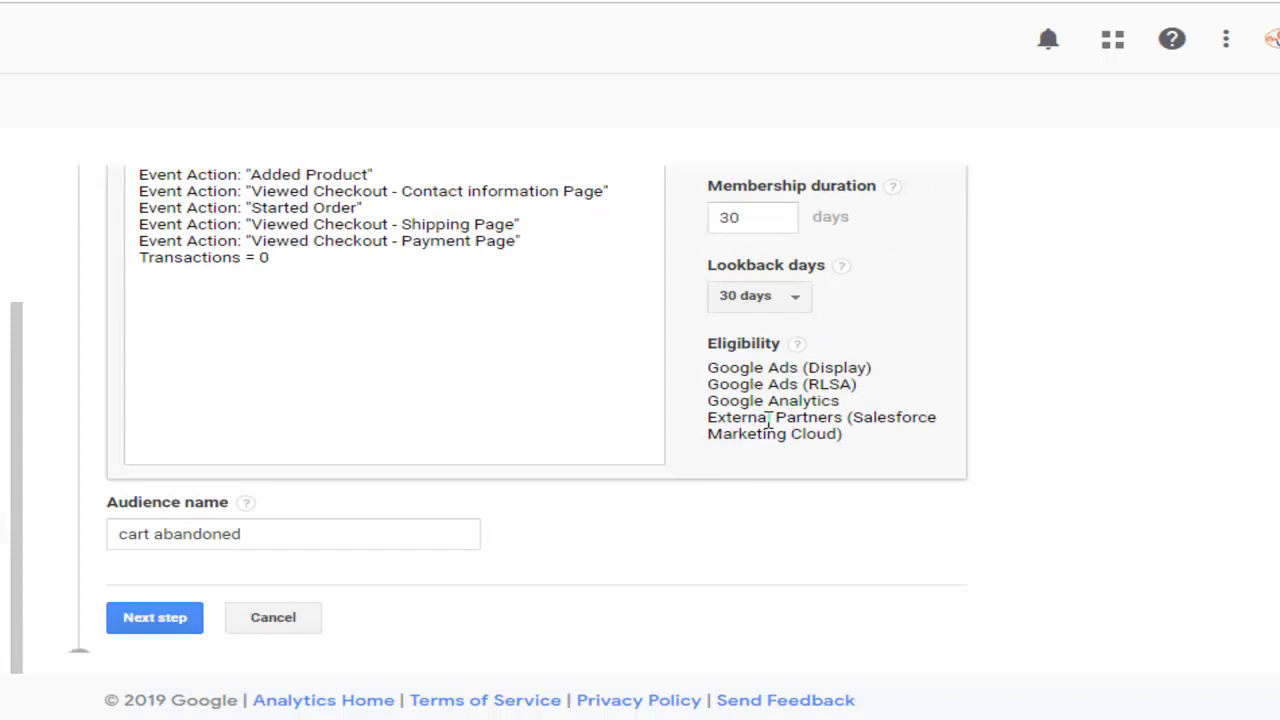
scroll(728, 434, up, 2)
scroll(726, 420, down, 3)
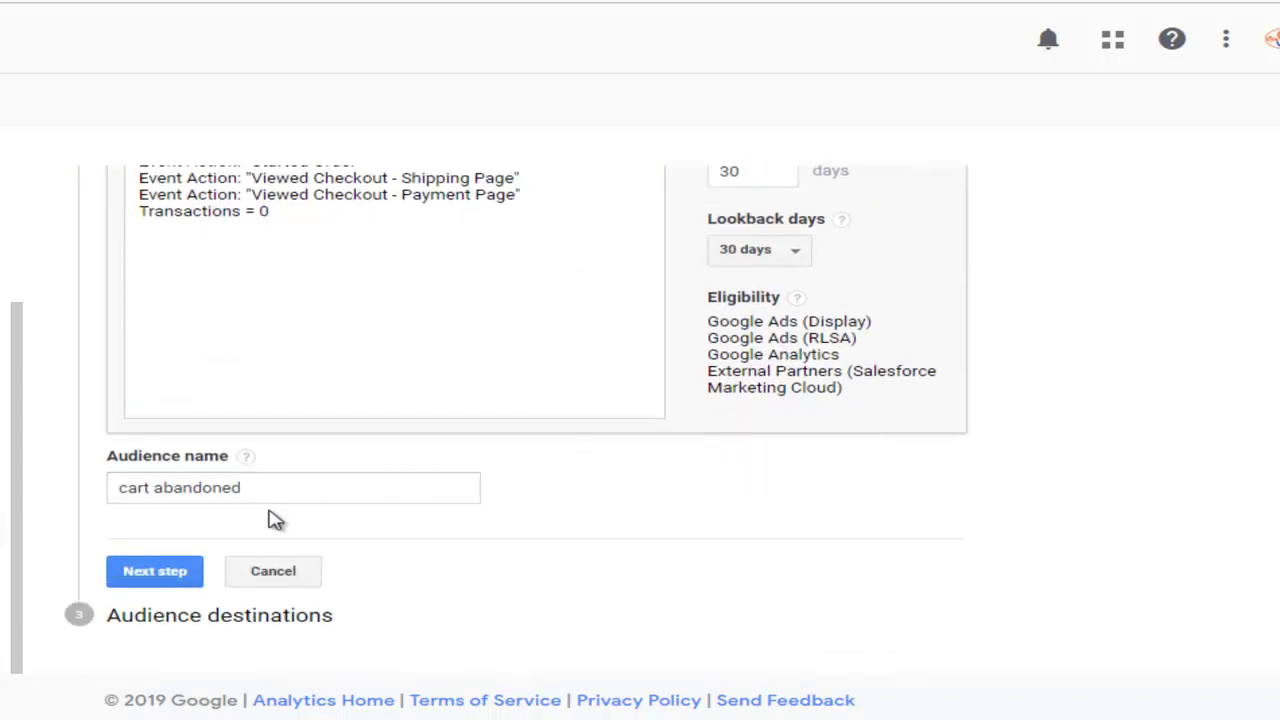
click(160, 572)
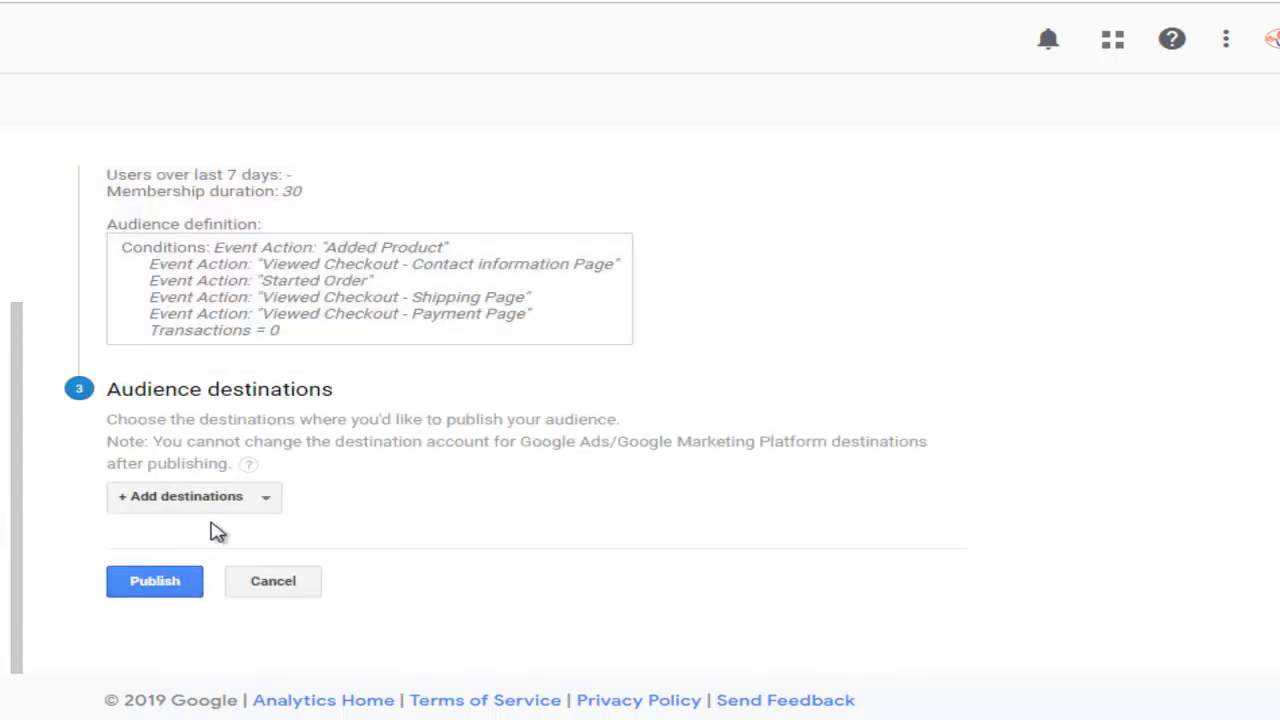
Add the Analytics property as the audience destination and publish the audience
scroll(417, 443, up, 2)
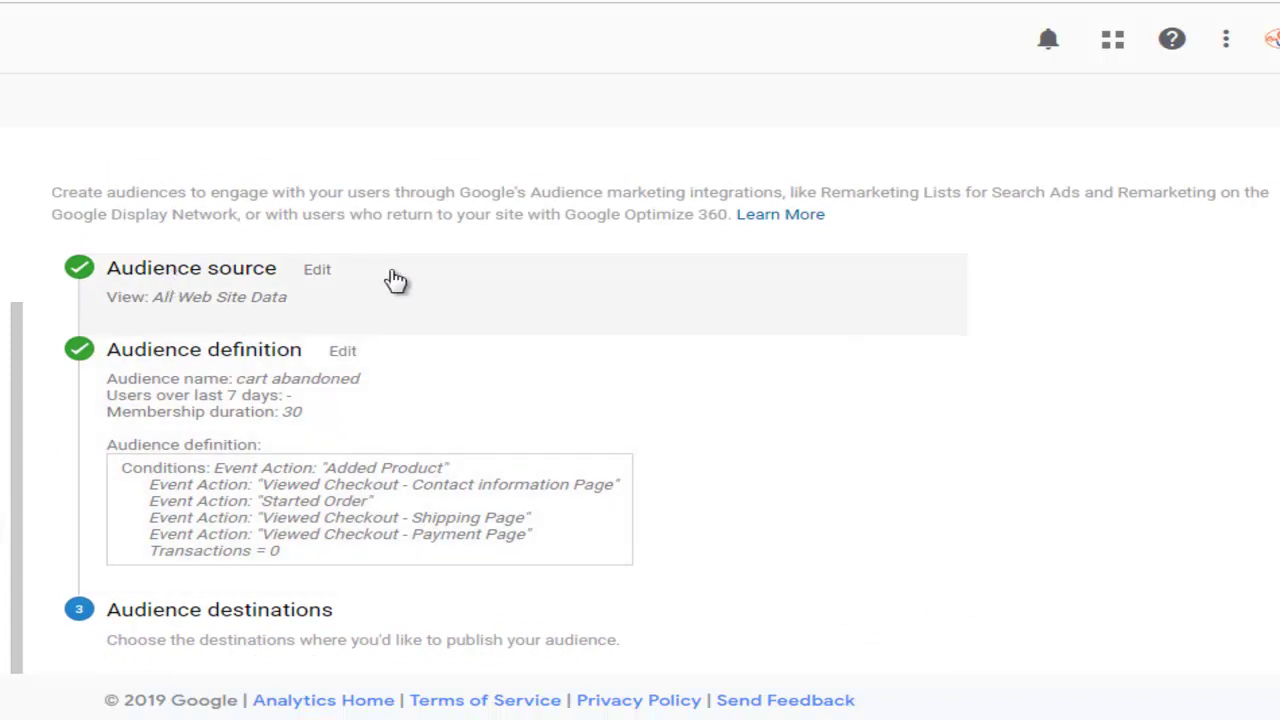
scroll(410, 401, down, 1)
scroll(410, 401, down, 2)
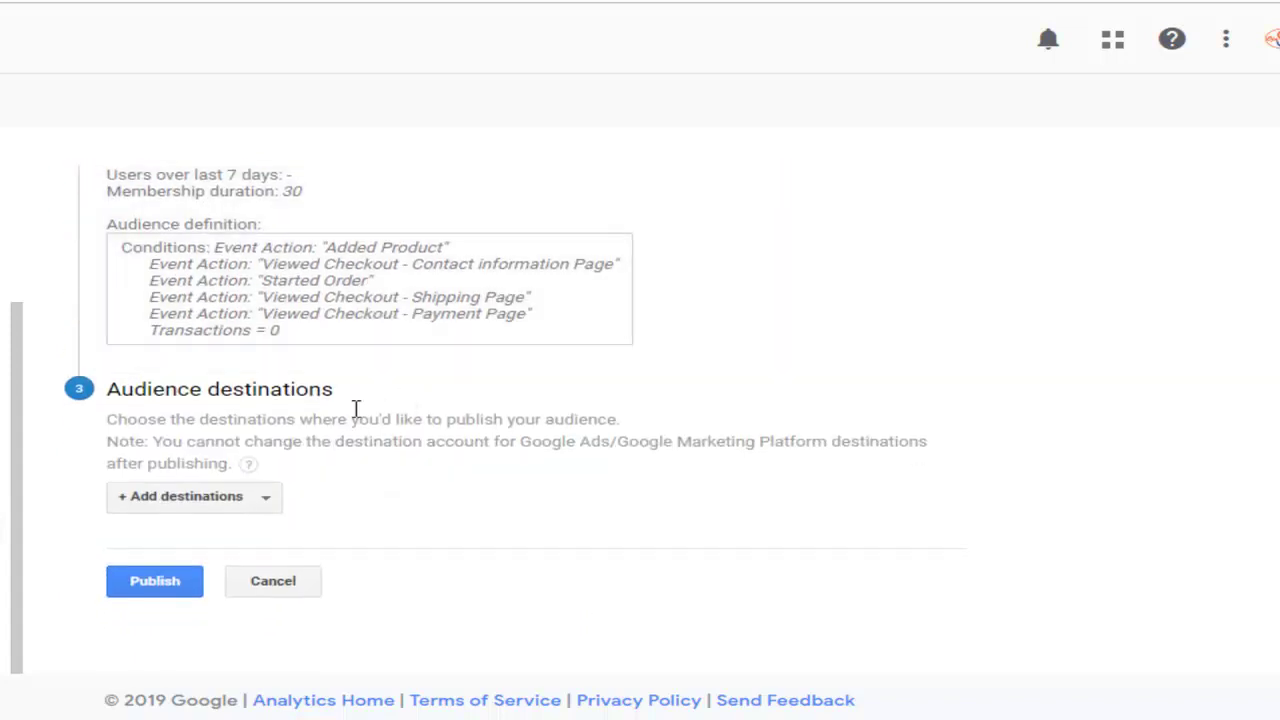
click(210, 505)
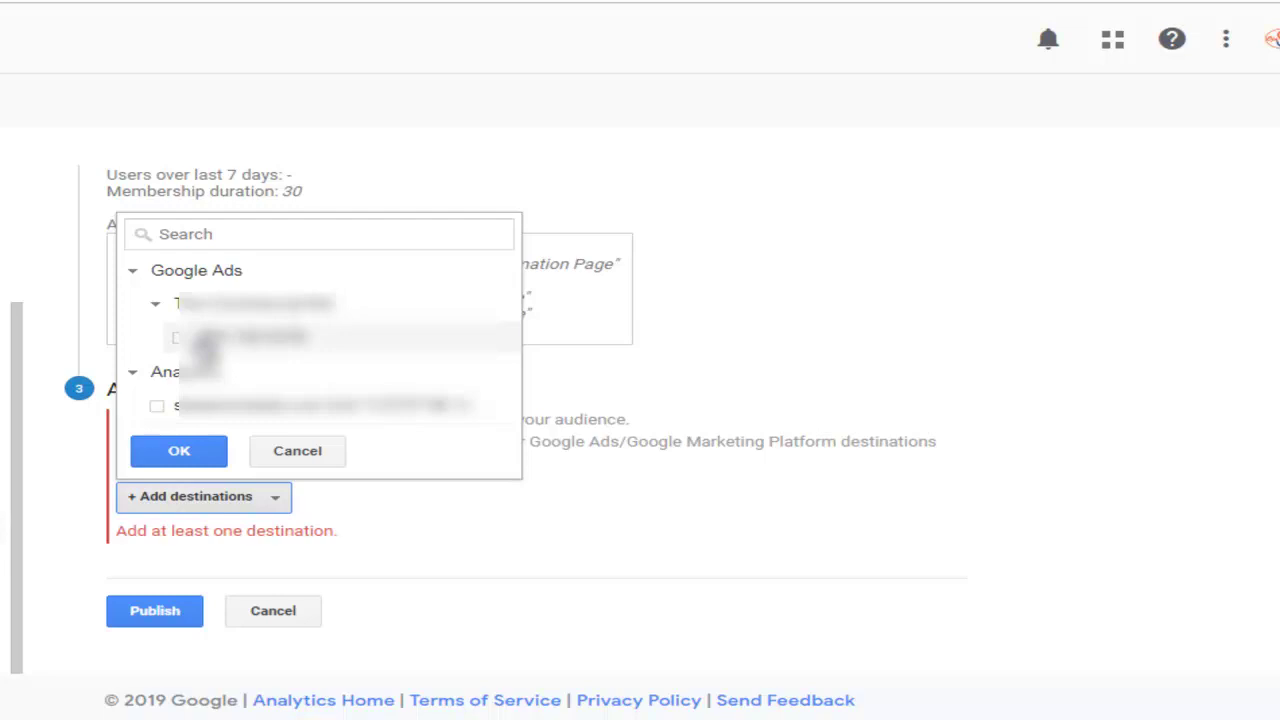
click(195, 342)
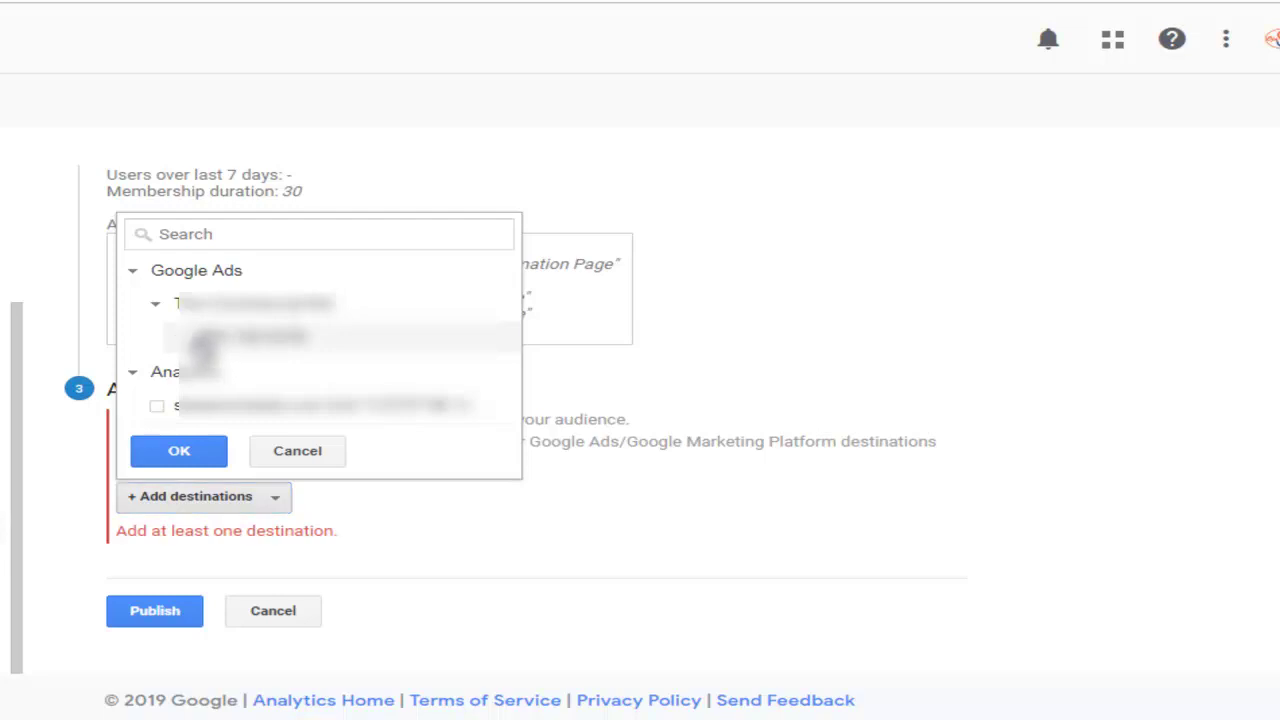
click(178, 407)
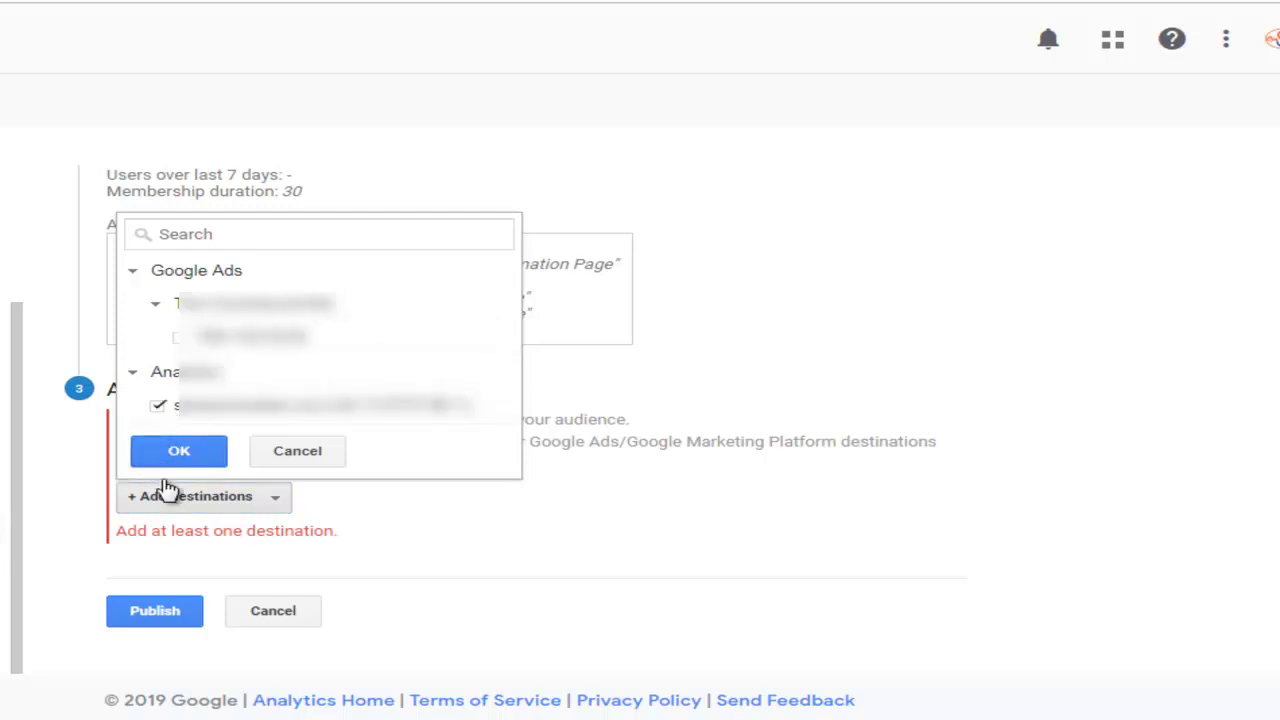
click(189, 470)
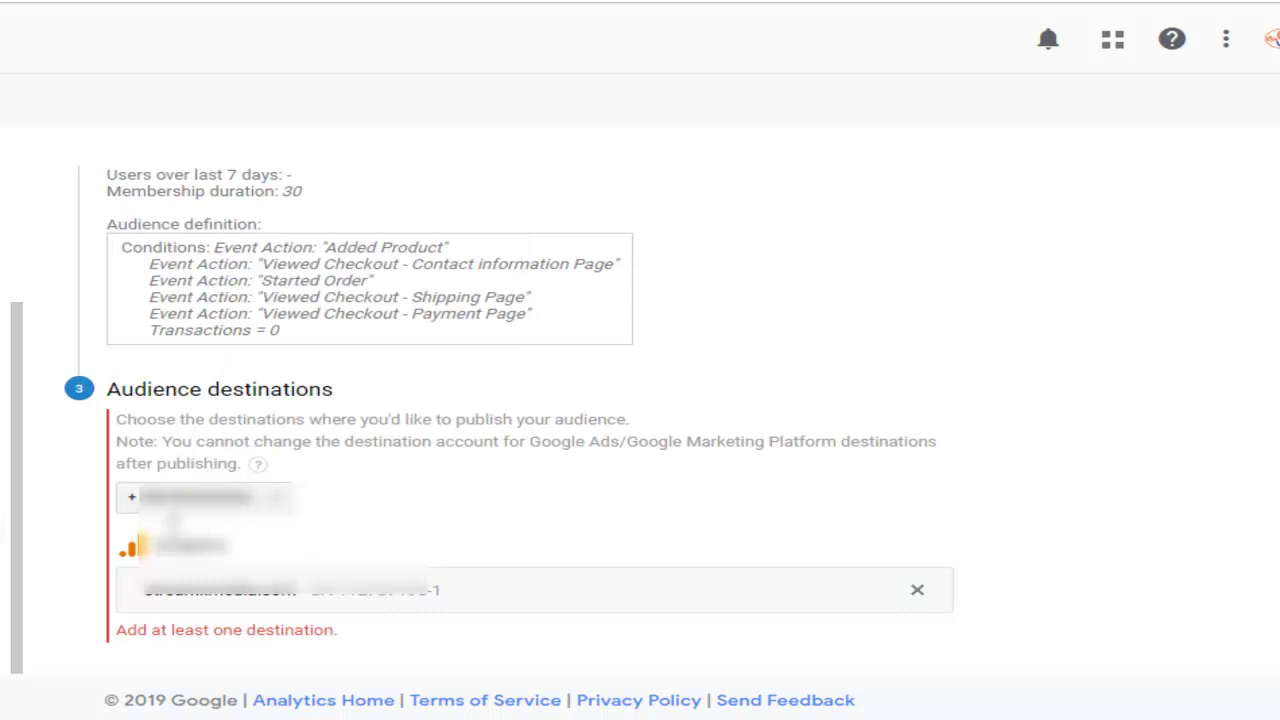
scroll(177, 625, down, 2)
click(178, 614)
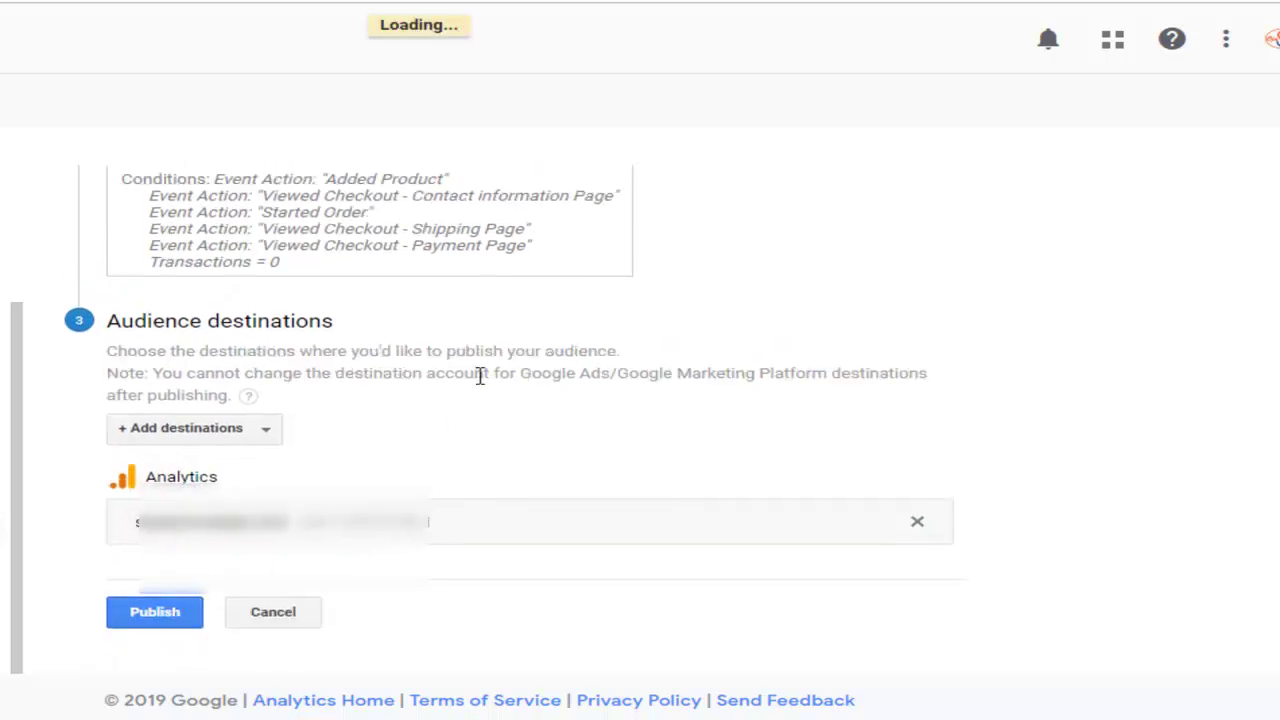